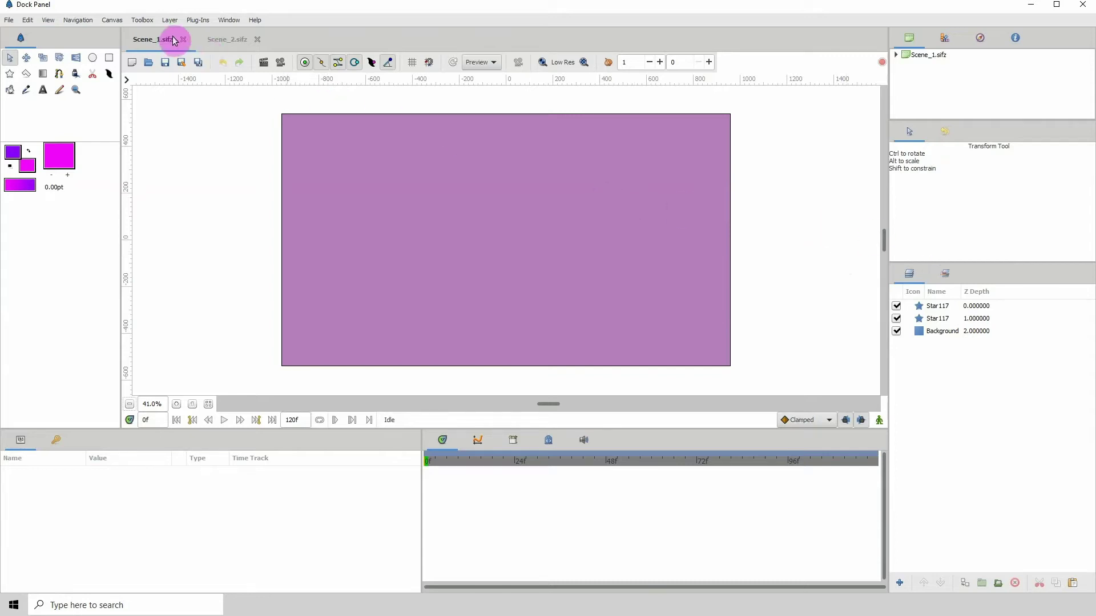
Switch back and forth between the Scene_1 and Scene_2 documents
{"action": "left_click", "coordinate": [225, 41]}
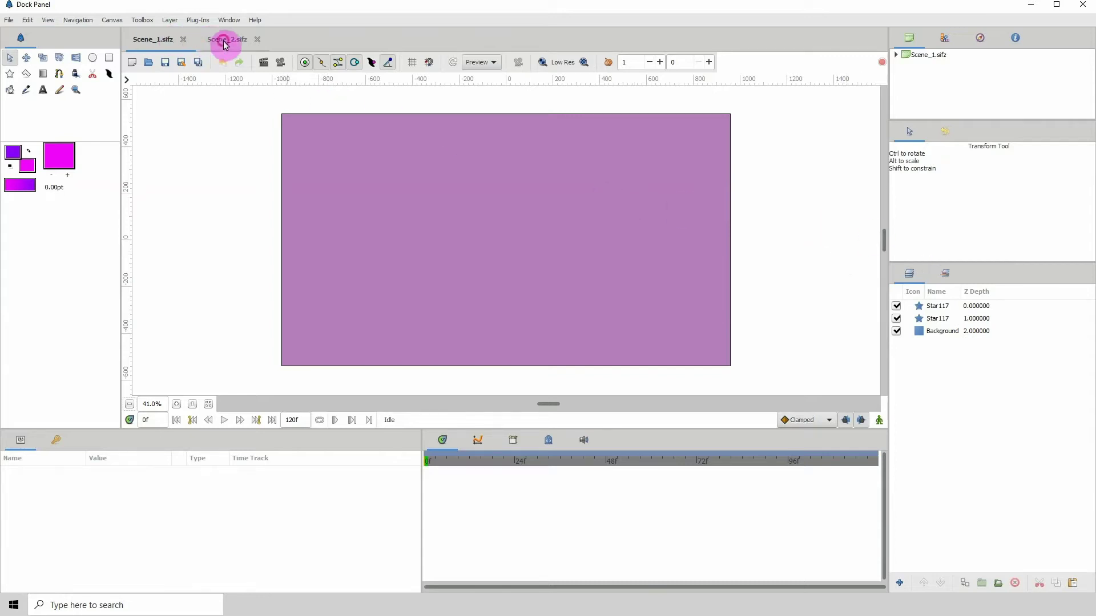
{"action": "left_click", "coordinate": [156, 43]}
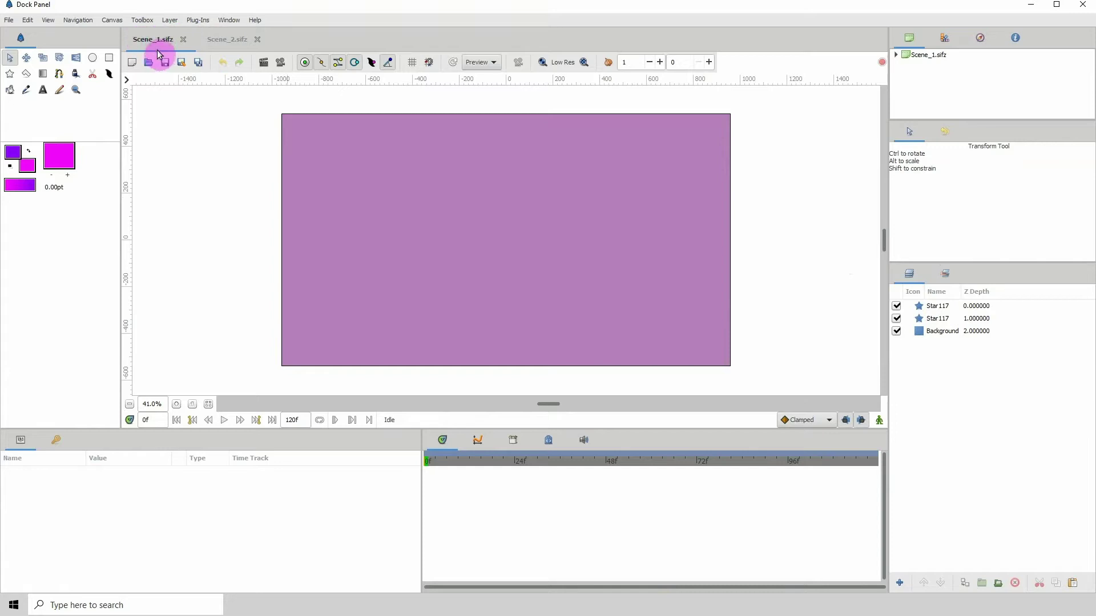
{"action": "left_click", "coordinate": [229, 41]}
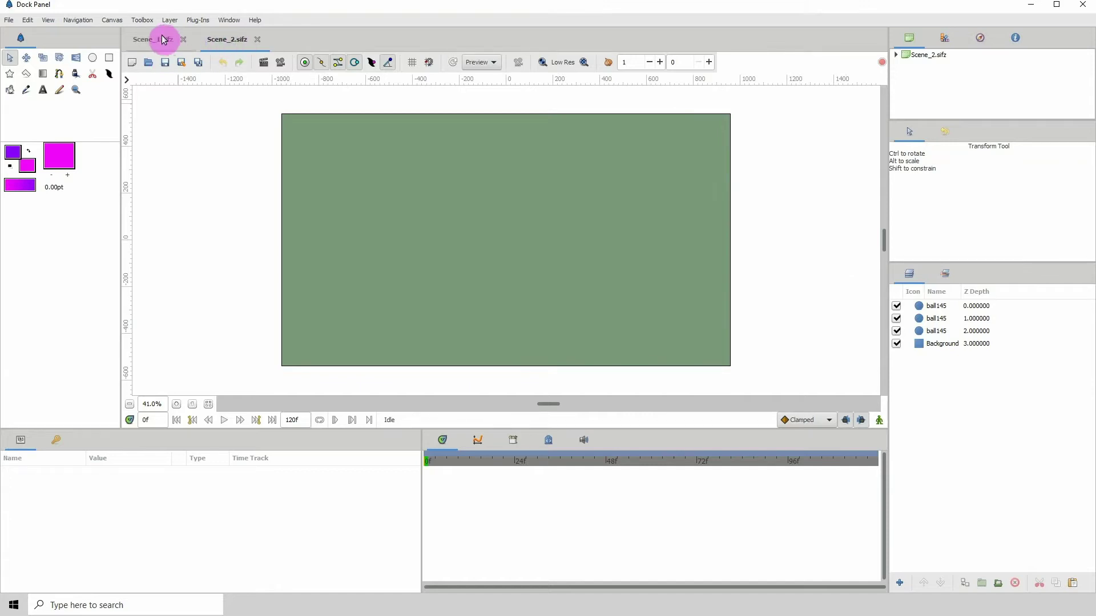
{"action": "left_click", "coordinate": [160, 40]}
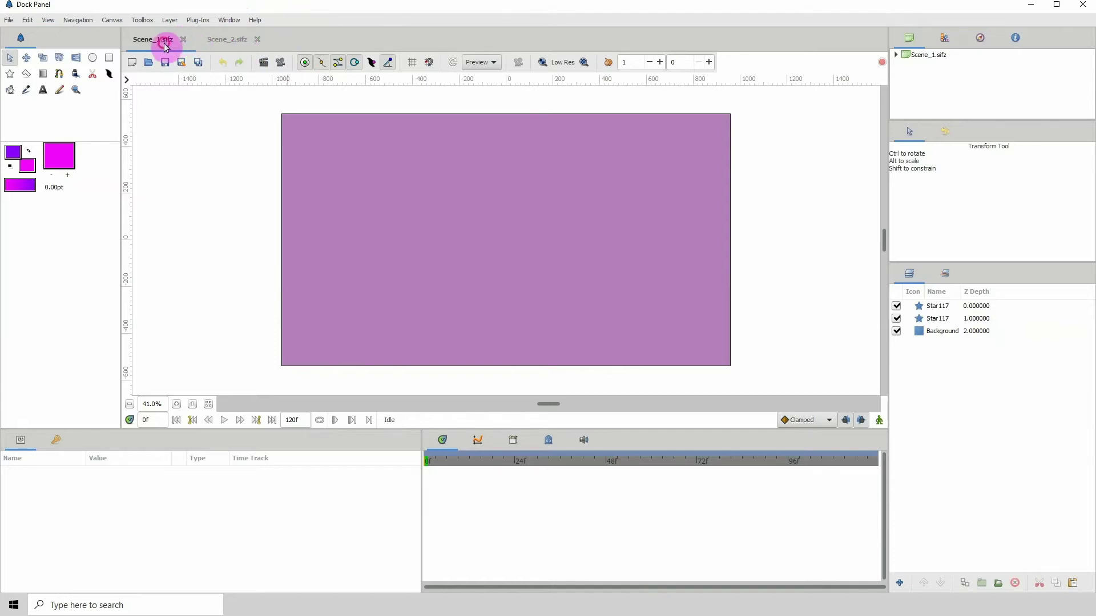
Play Scene_1's and Scene_2's animations, then view Scene_2's 1920 × 1080 canvas properties
{"action": "left_click", "coordinate": [466, 462]}
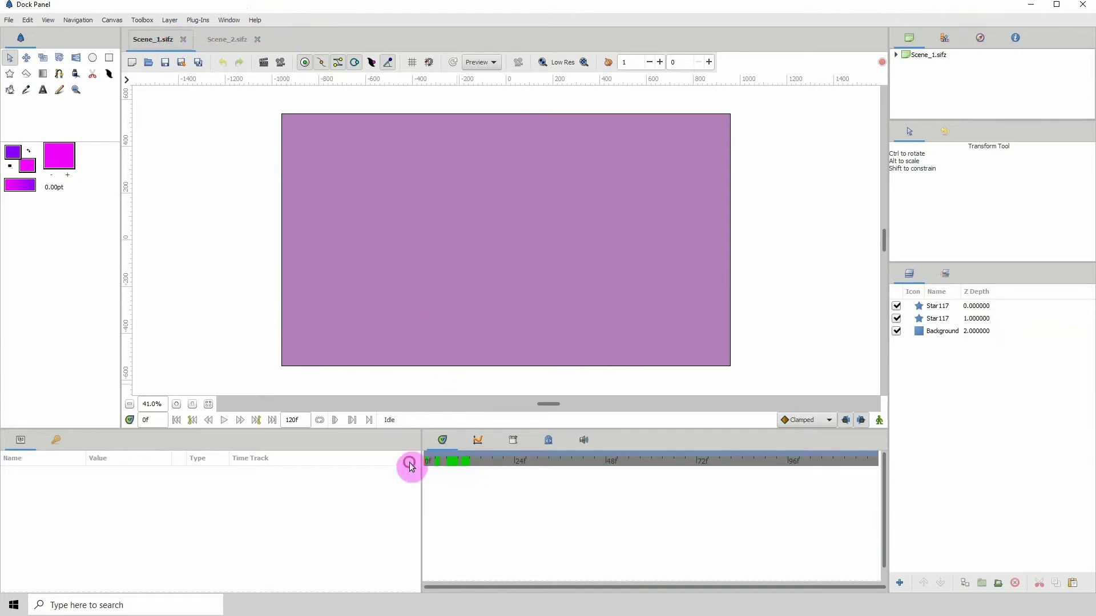
{"action": "key", "text": "space"}
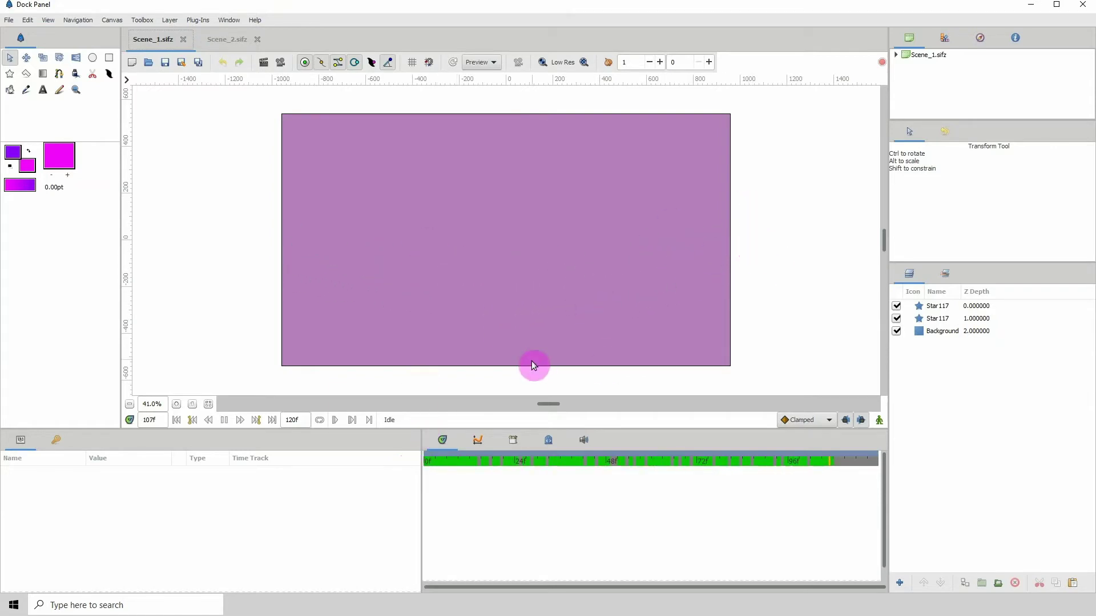
{"action": "left_click", "coordinate": [225, 39]}
{"action": "key", "text": "space"}
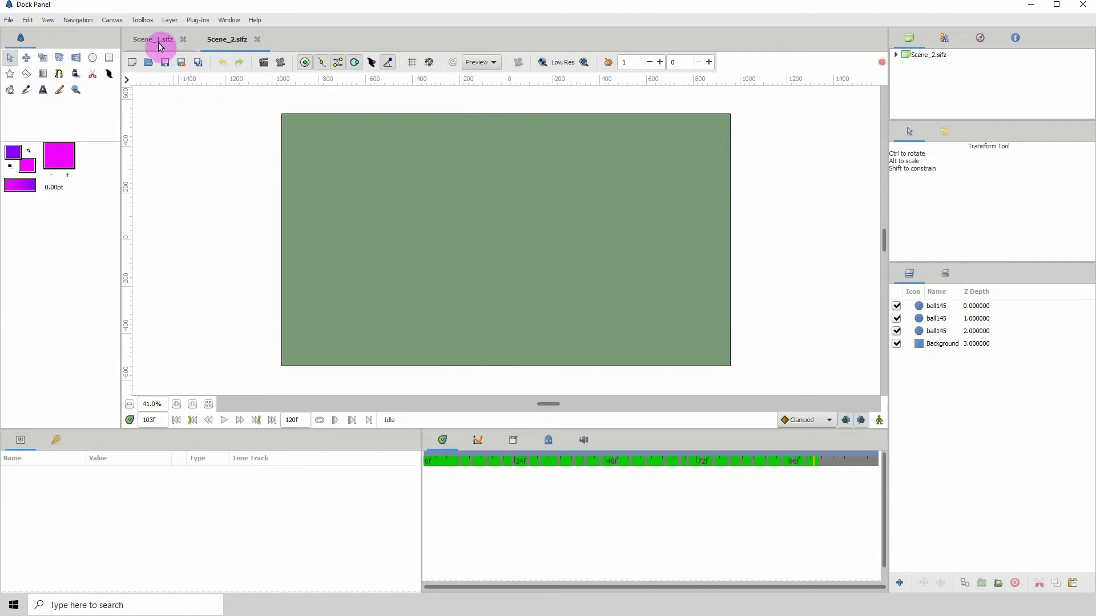
{"action": "left_click", "coordinate": [112, 20]}
{"action": "left_click", "coordinate": [125, 37]}
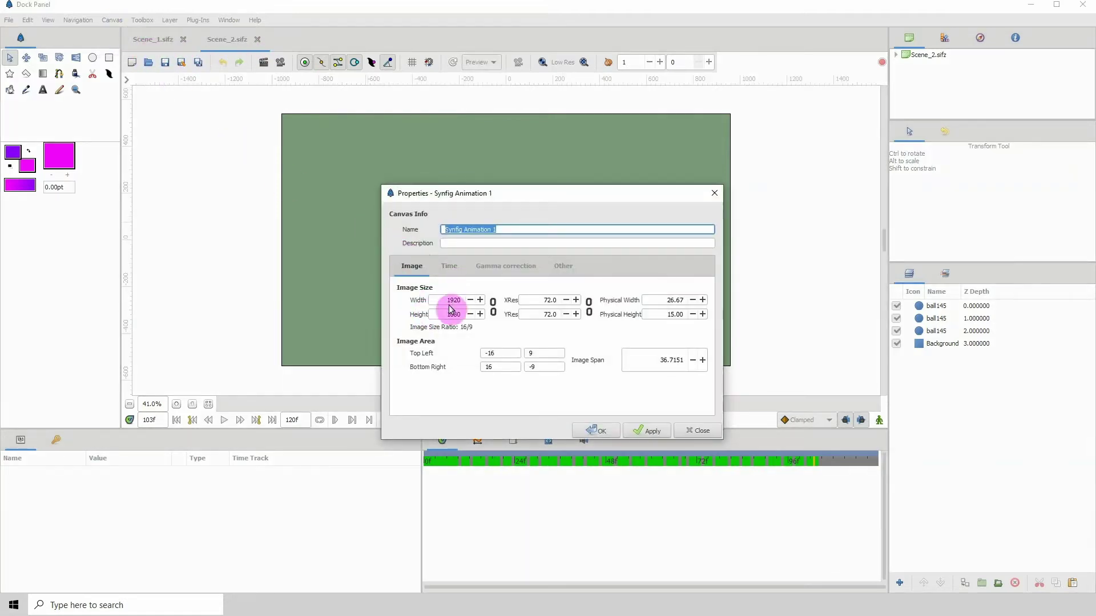
{"action": "left_click", "coordinate": [448, 272]}
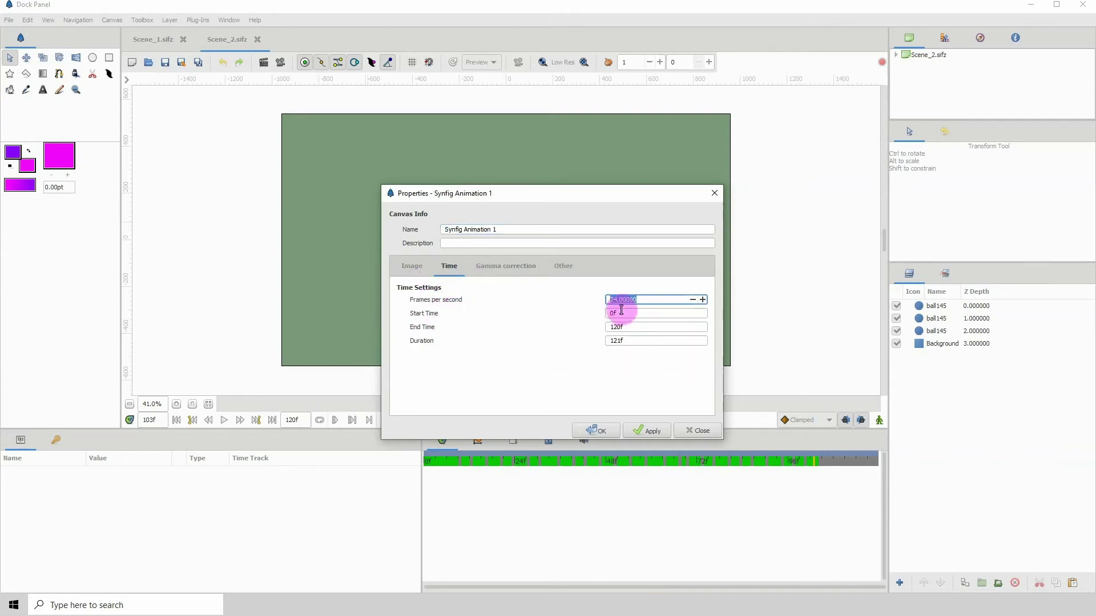
{"action": "left_click", "coordinate": [629, 301]}
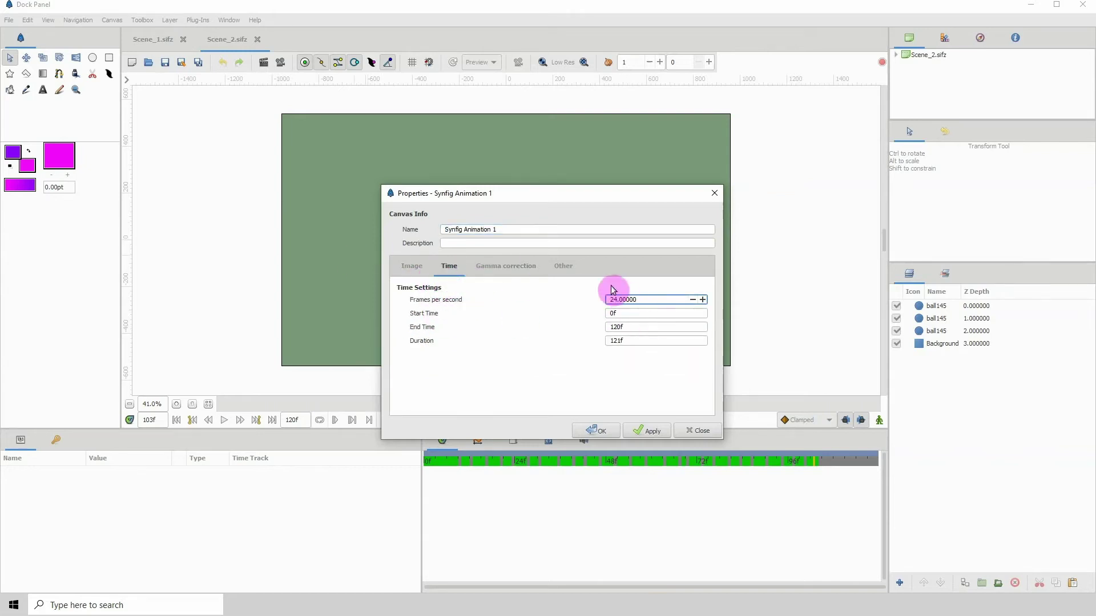
{"action": "left_click", "coordinate": [411, 267]}
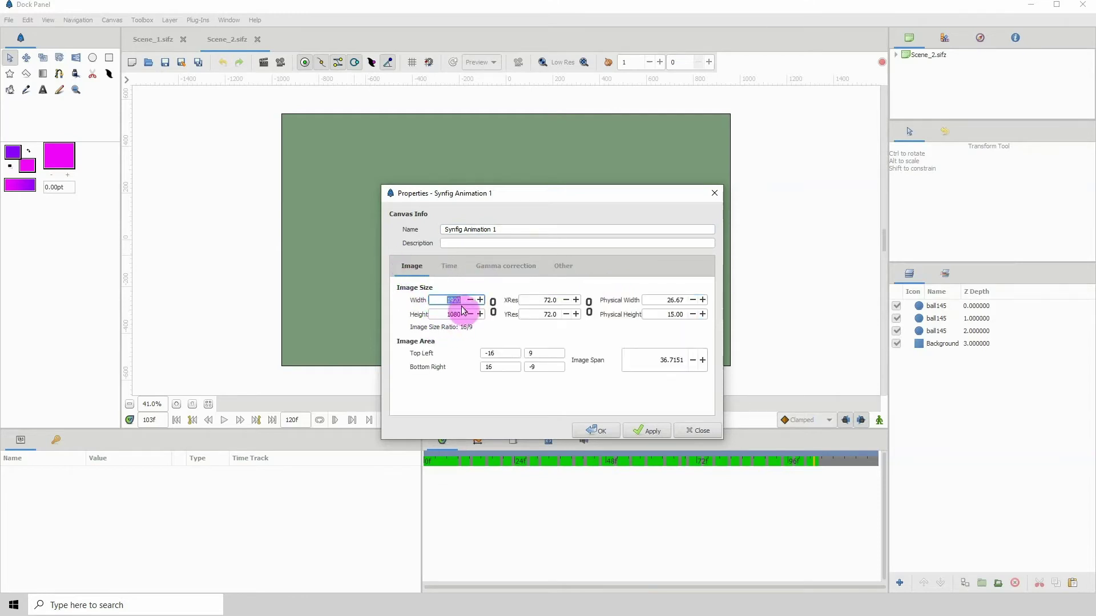
{"action": "left_click", "coordinate": [449, 267]}
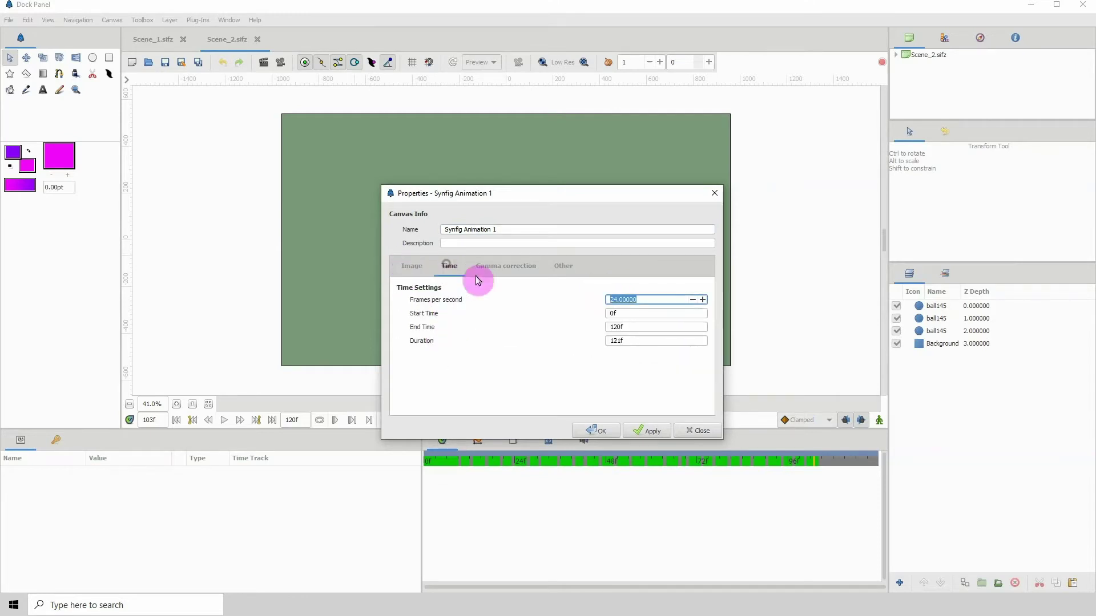
{"action": "left_click", "coordinate": [620, 300]}
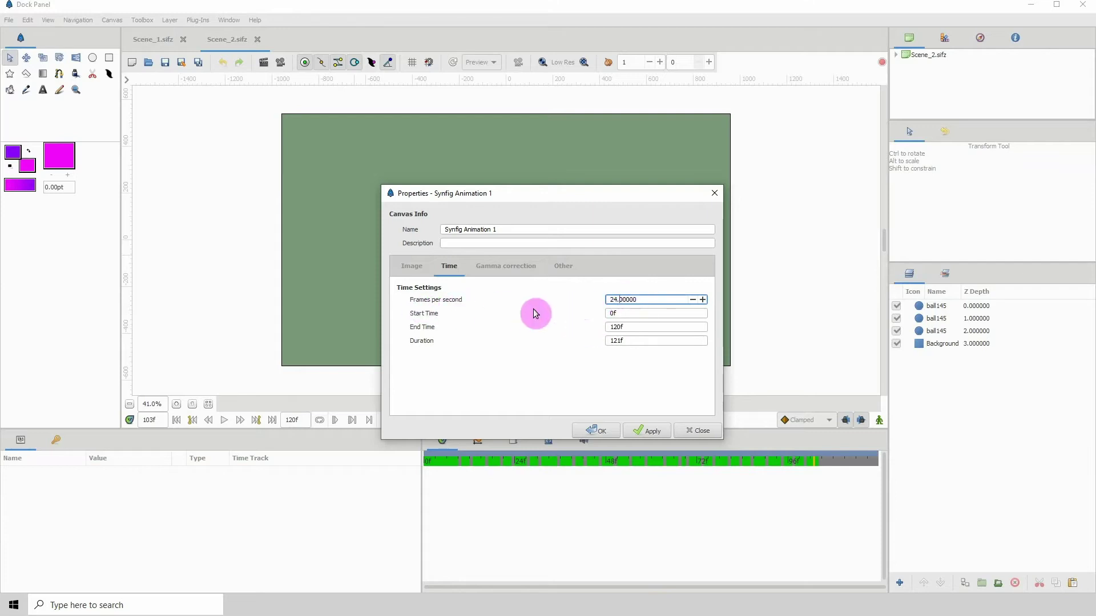
{"action": "left_click", "coordinate": [700, 429]}
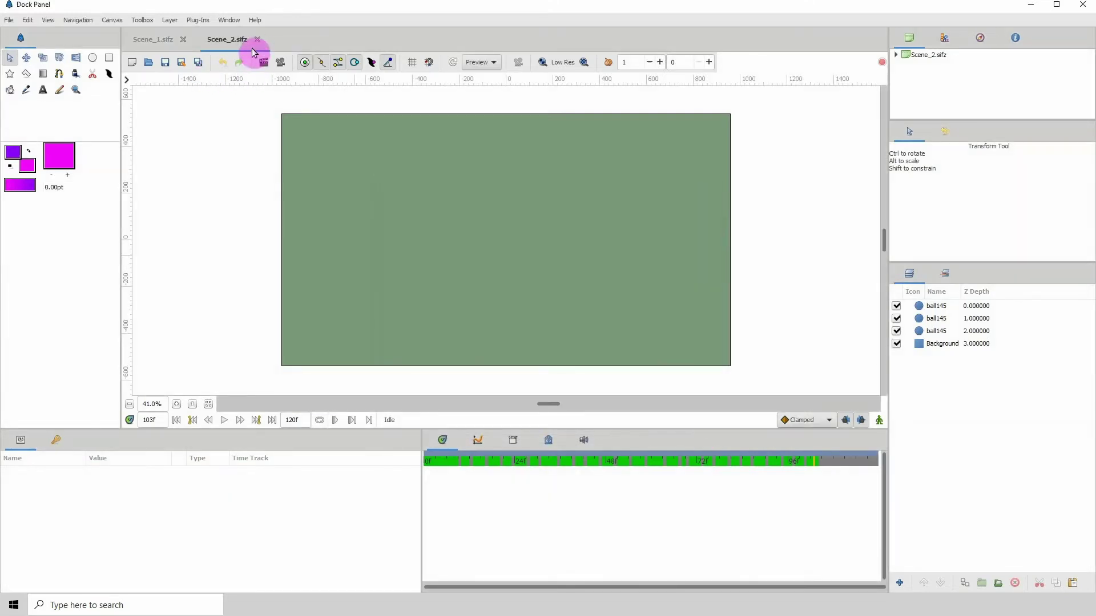
Close Scene_2 and Scene_1, create a new animation document, and fit its canvas in view
{"action": "left_click", "coordinate": [257, 42]}
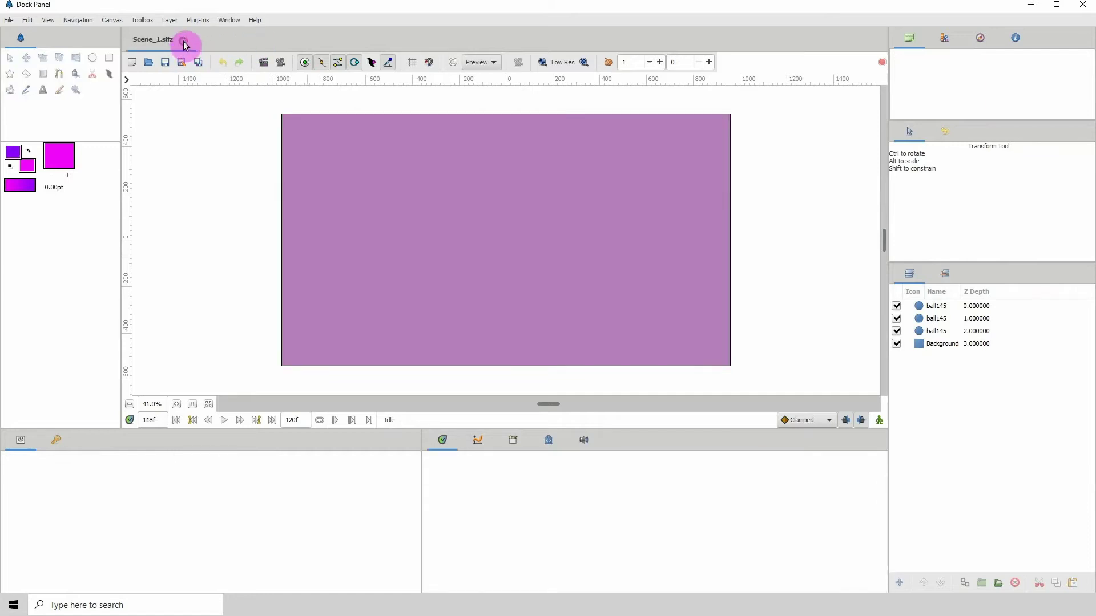
{"action": "left_click", "coordinate": [183, 41]}
{"action": "left_click", "coordinate": [9, 20]}
{"action": "left_click", "coordinate": [23, 36]}
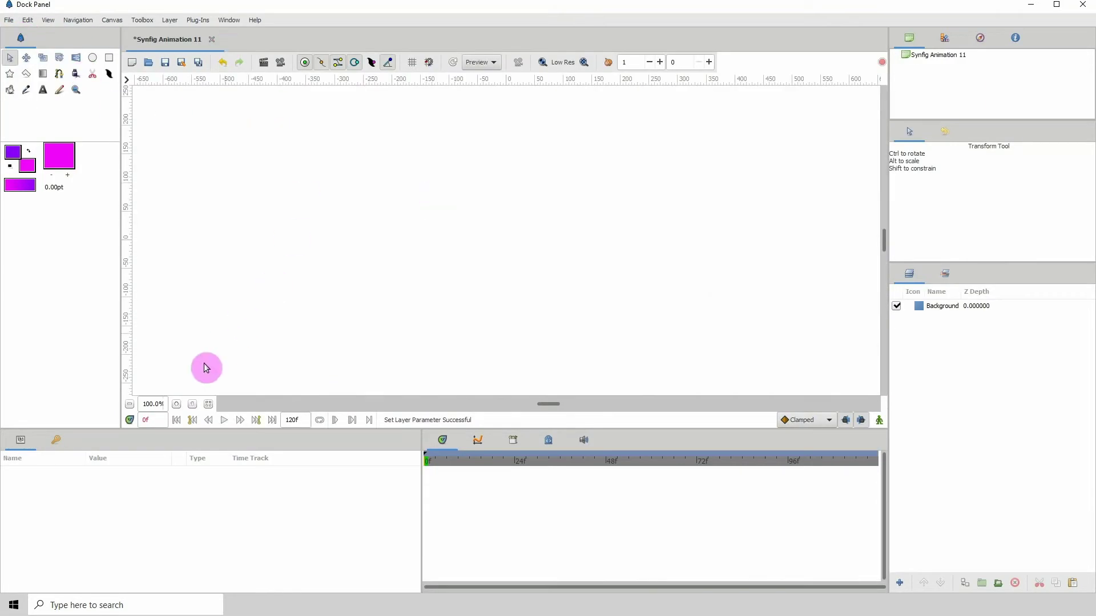
{"action": "left_click", "coordinate": [131, 406]}
{"action": "left_click", "coordinate": [131, 406]}
{"action": "left_click", "coordinate": [131, 405]}
{"action": "left_click", "coordinate": [132, 405]}
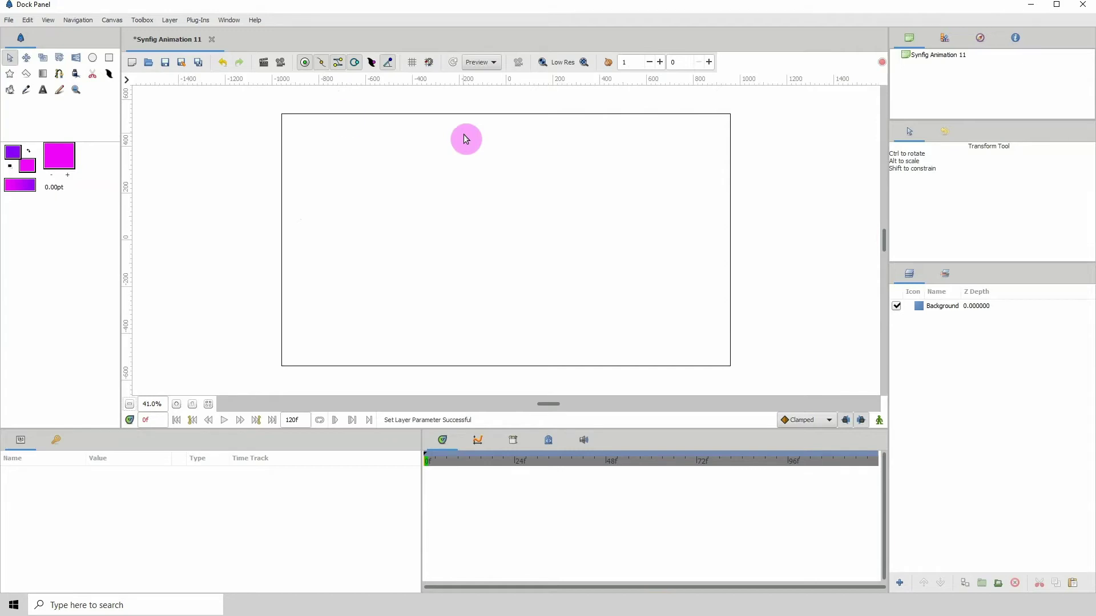
{"action": "left_click", "coordinate": [113, 20]}
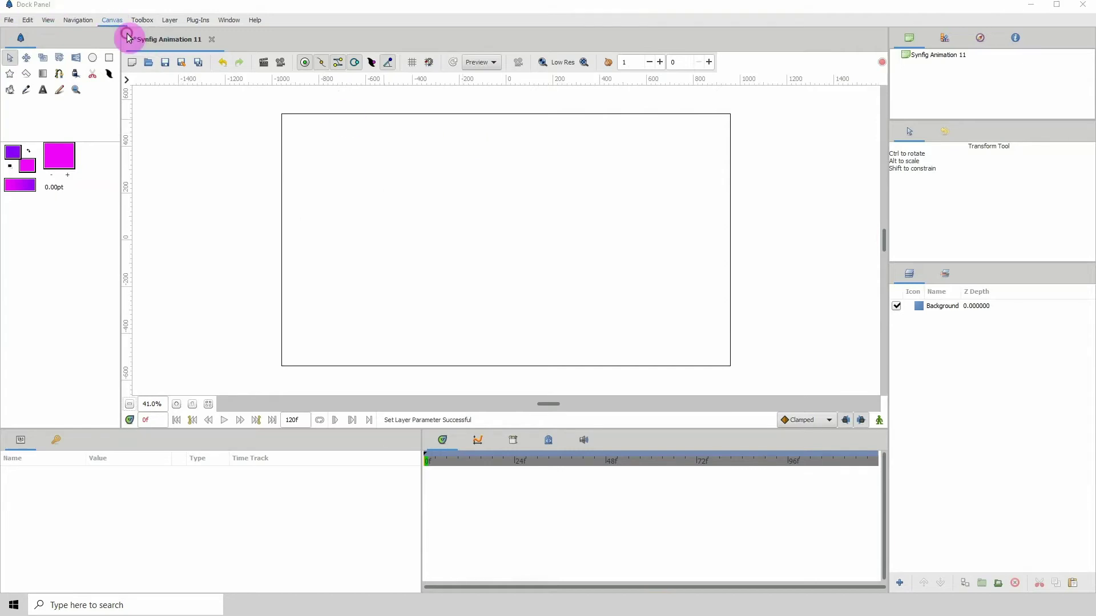
{"action": "left_click", "coordinate": [122, 35]}
{"action": "double_click", "coordinate": [454, 300]}
{"action": "double_click", "coordinate": [452, 314]}
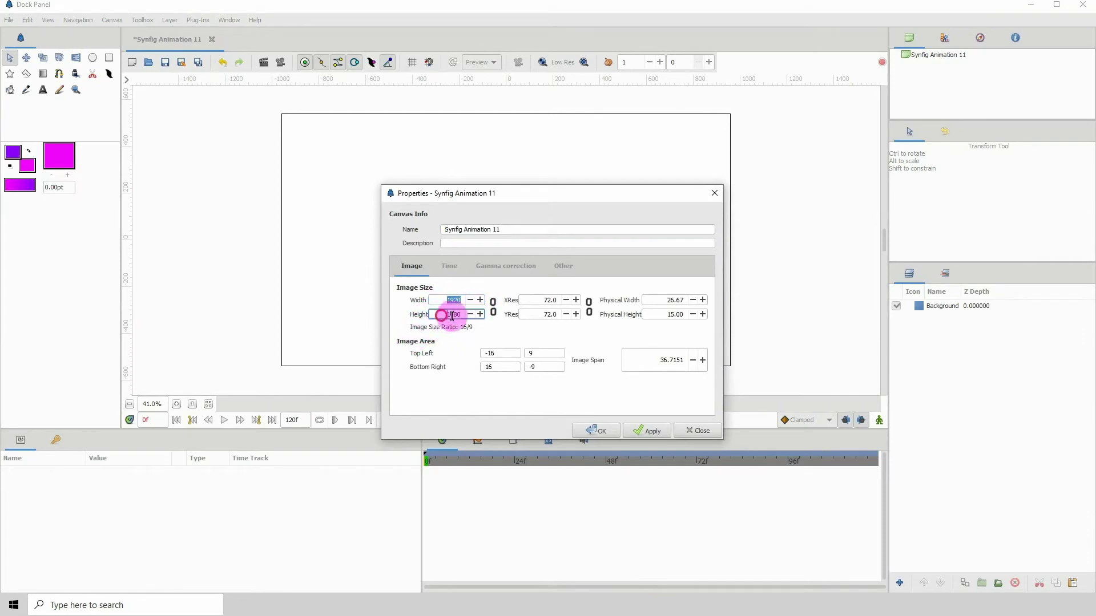
{"action": "left_click", "coordinate": [448, 266]}
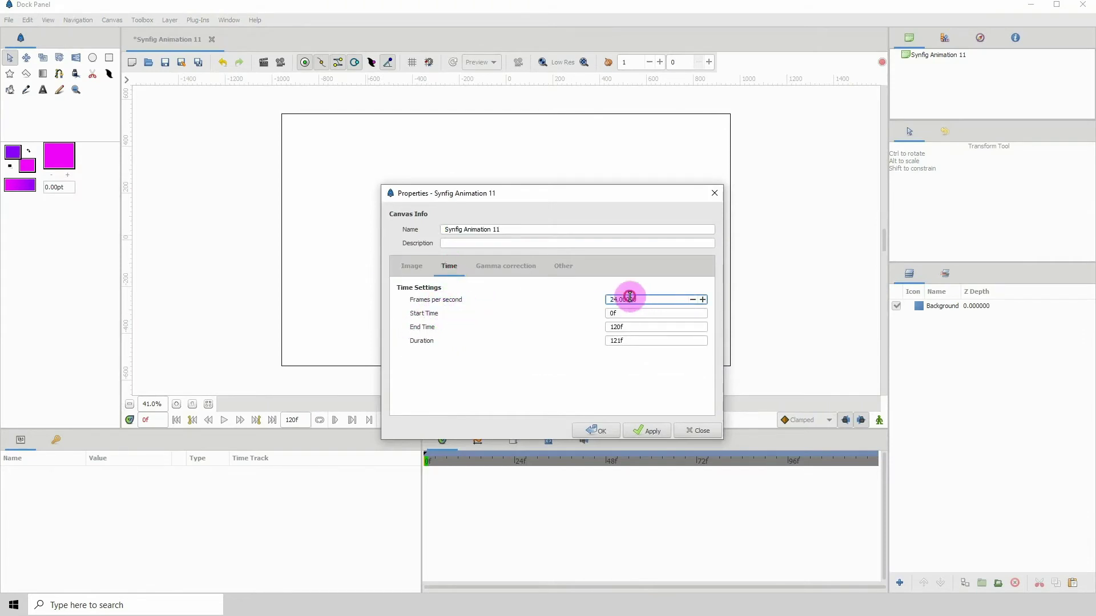
{"action": "left_click", "coordinate": [631, 299]}
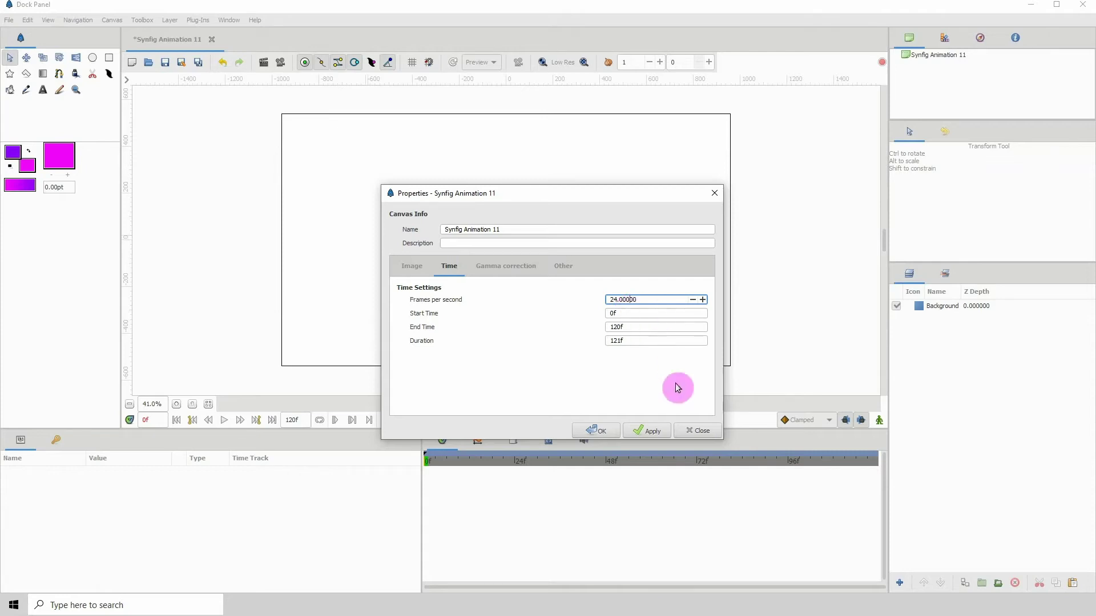
{"action": "left_click", "coordinate": [693, 433]}
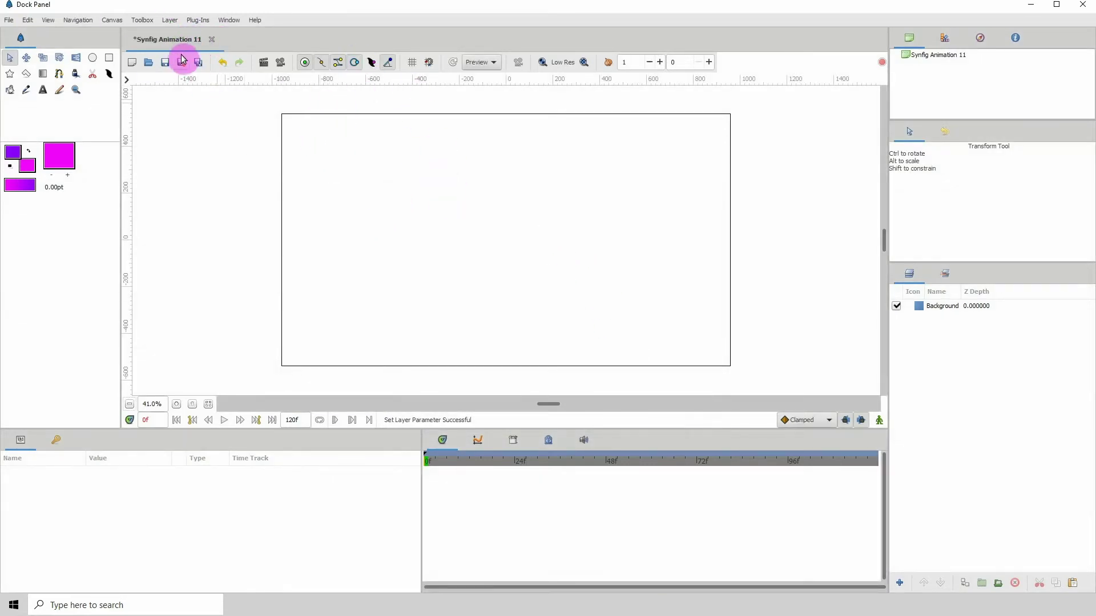
Import Scene_1.sifz into the new document
{"action": "left_click", "coordinate": [10, 19]}
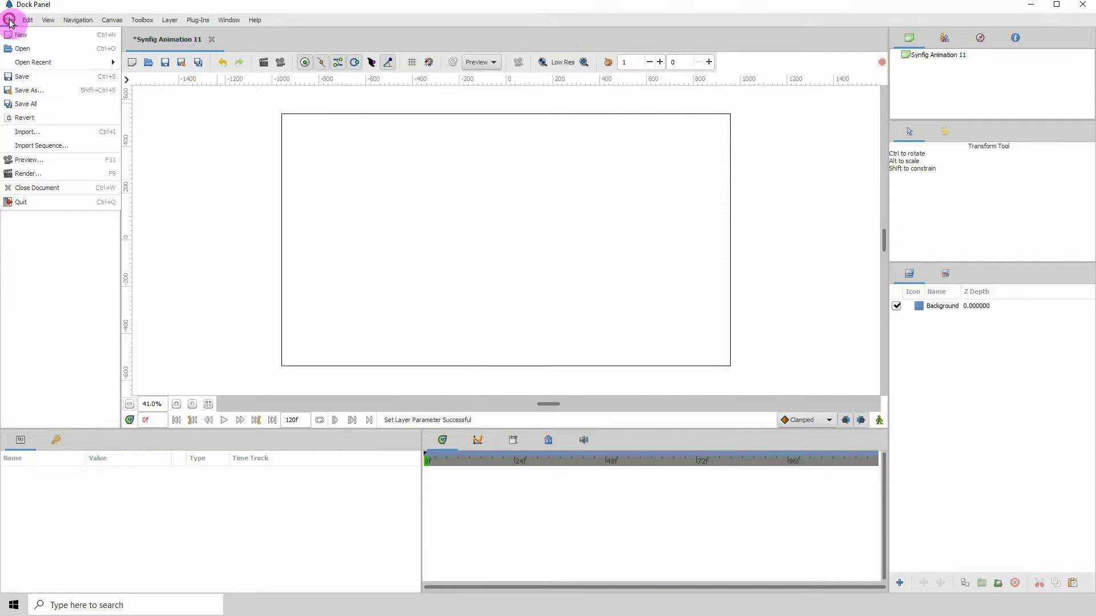
{"action": "left_click", "coordinate": [34, 132]}
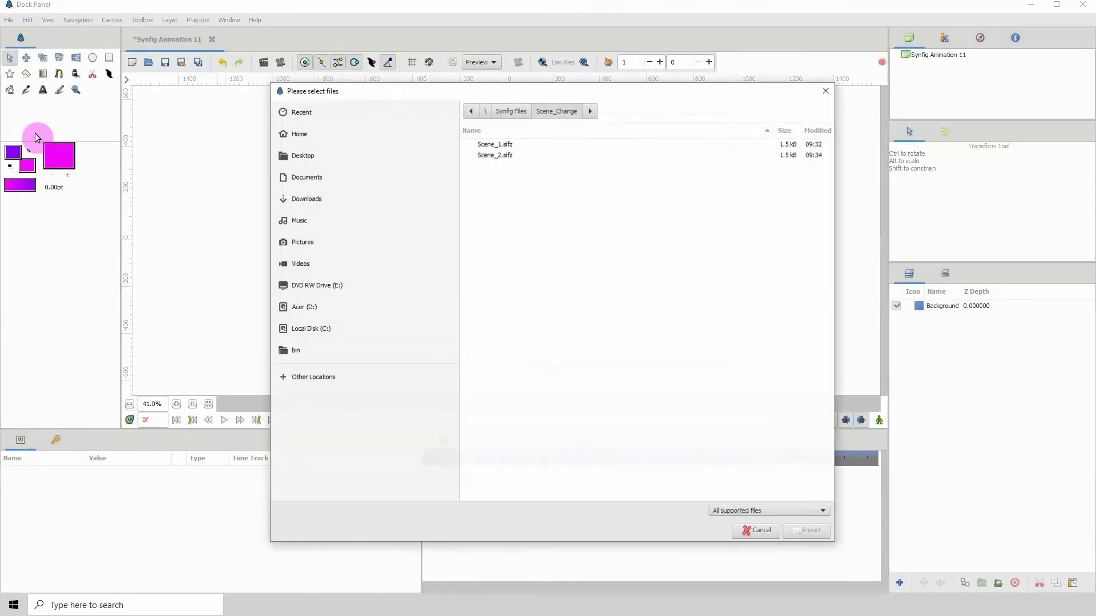
{"action": "left_click", "coordinate": [488, 146]}
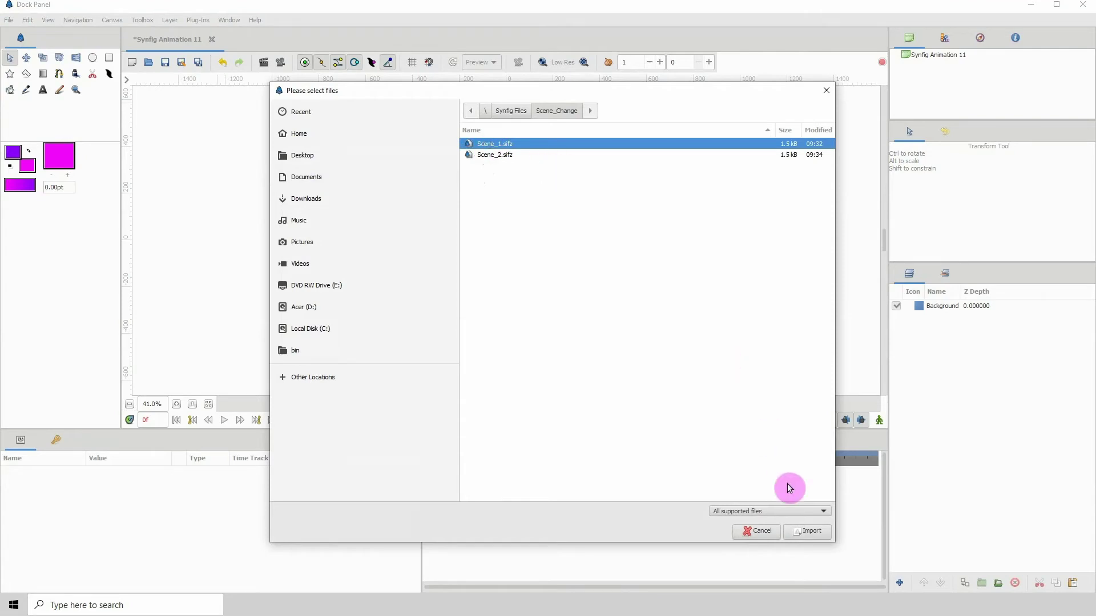
{"action": "left_click", "coordinate": [805, 534]}
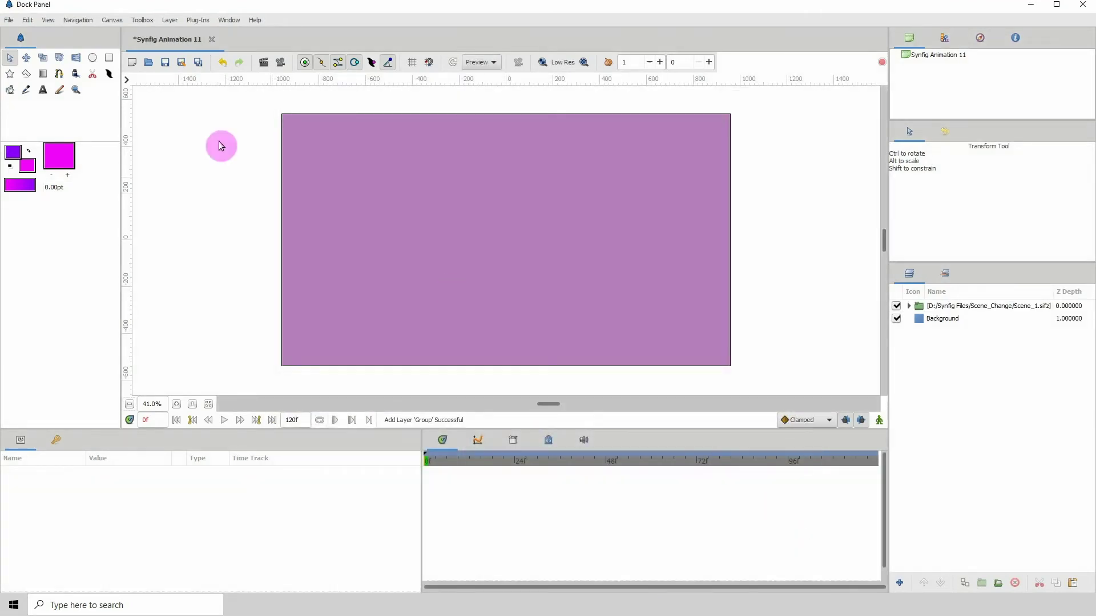
Import Scene_2.sifz as a second layer above Scene_1
{"action": "left_click", "coordinate": [8, 21]}
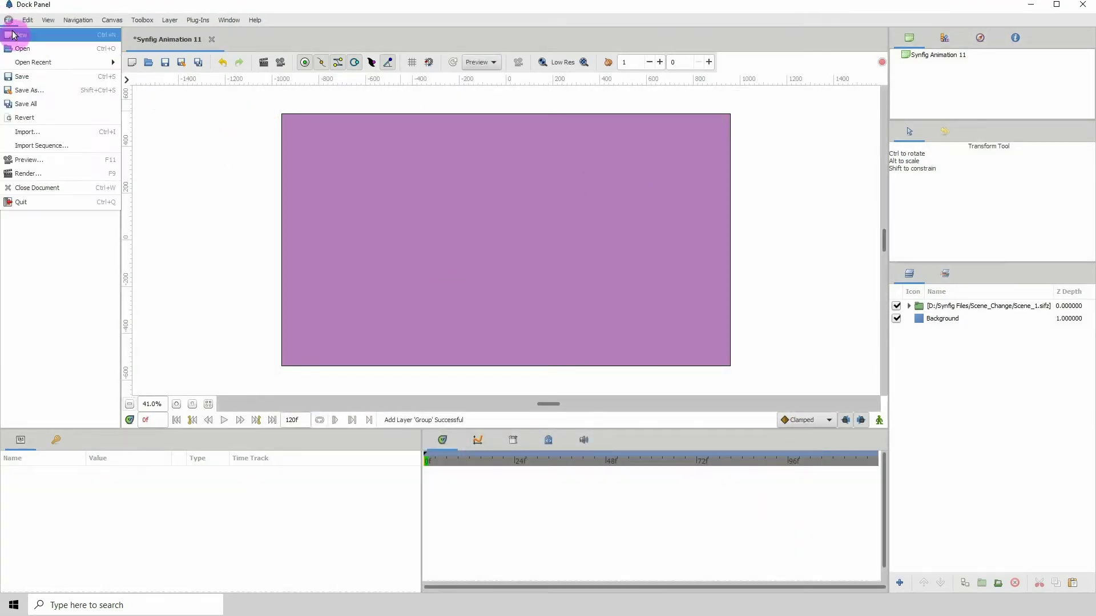
{"action": "left_click", "coordinate": [29, 134]}
{"action": "left_click", "coordinate": [494, 155]}
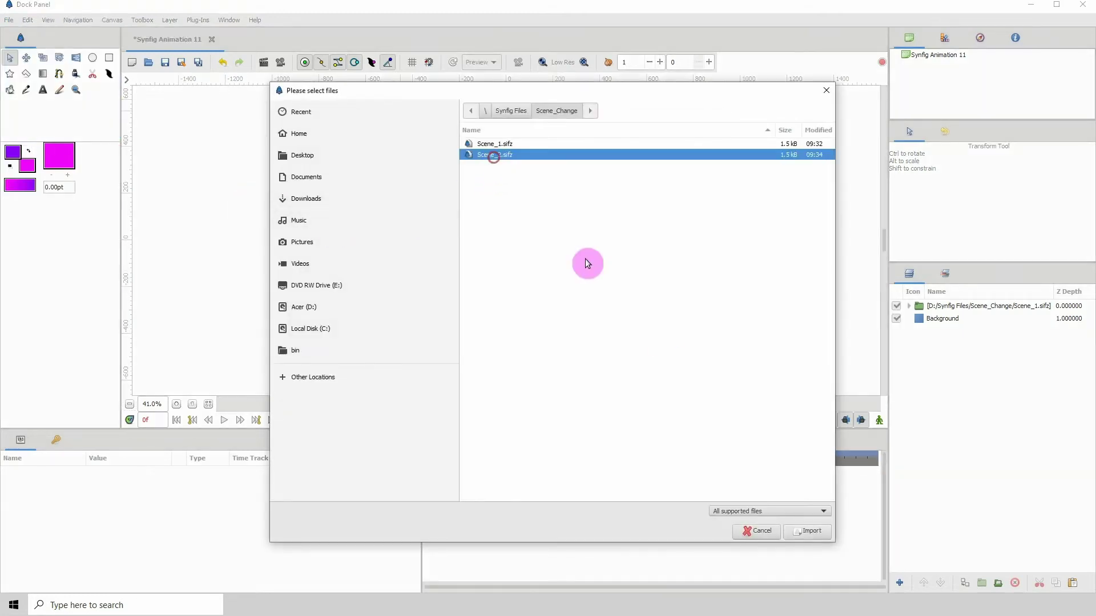
{"action": "left_click", "coordinate": [811, 532]}
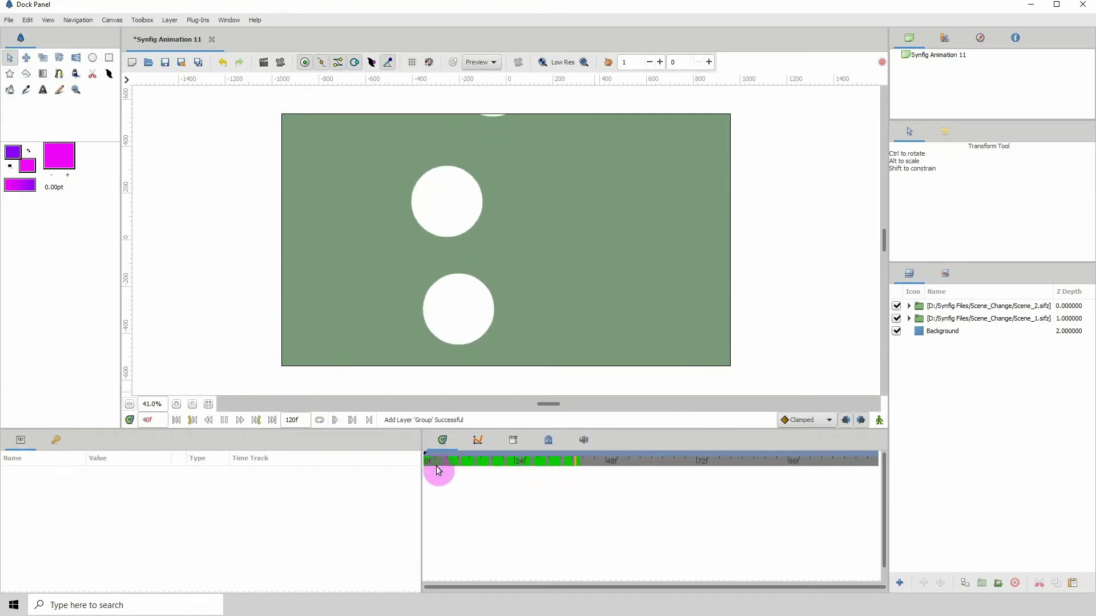
{"action": "left_click", "coordinate": [896, 306]}
{"action": "left_click_drag", "start_coordinate": [482, 460], "coordinate": [395, 463]}
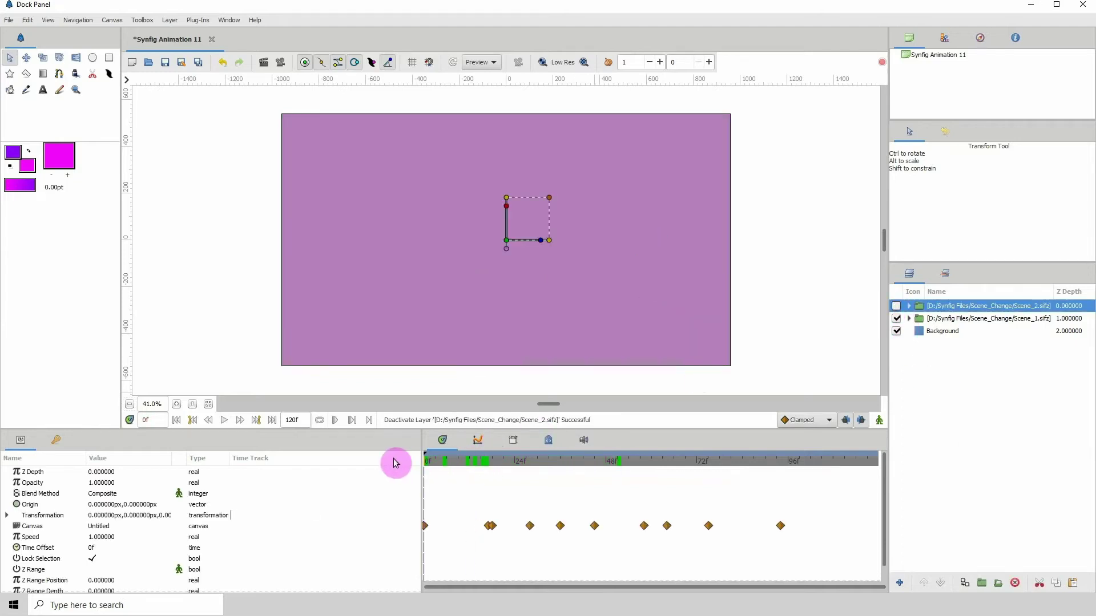
{"action": "key", "text": "space"}
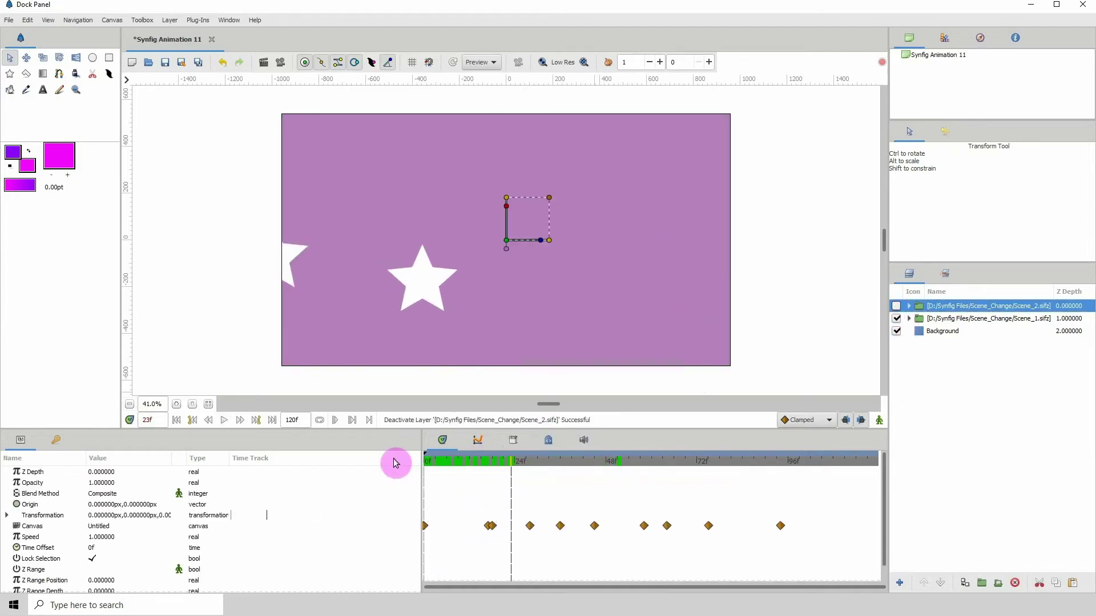
{"action": "left_click", "coordinate": [896, 305]}
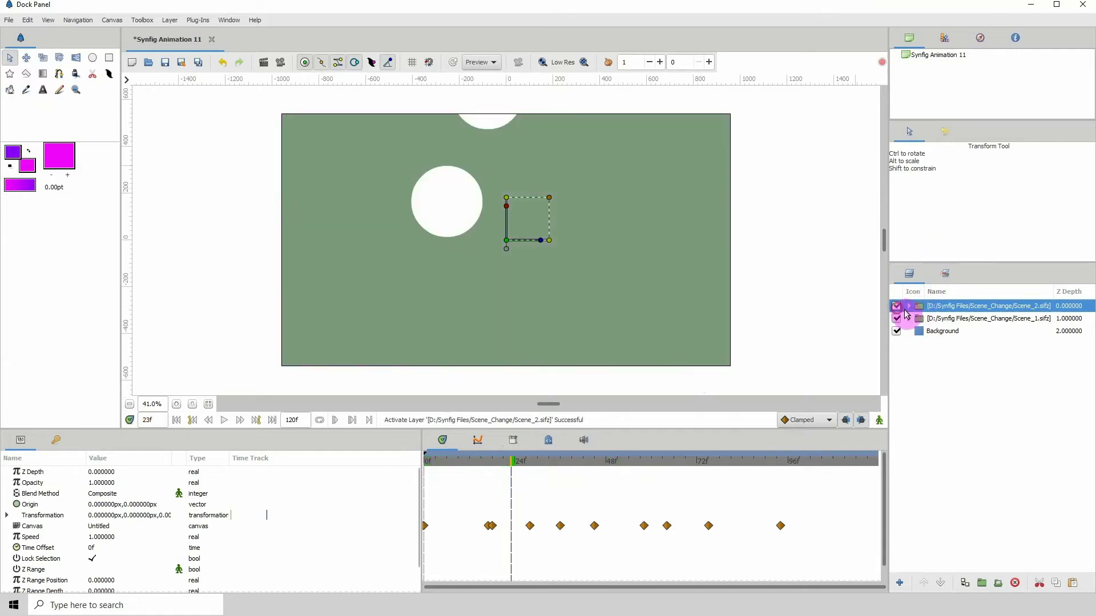
{"action": "left_click", "coordinate": [955, 319]}
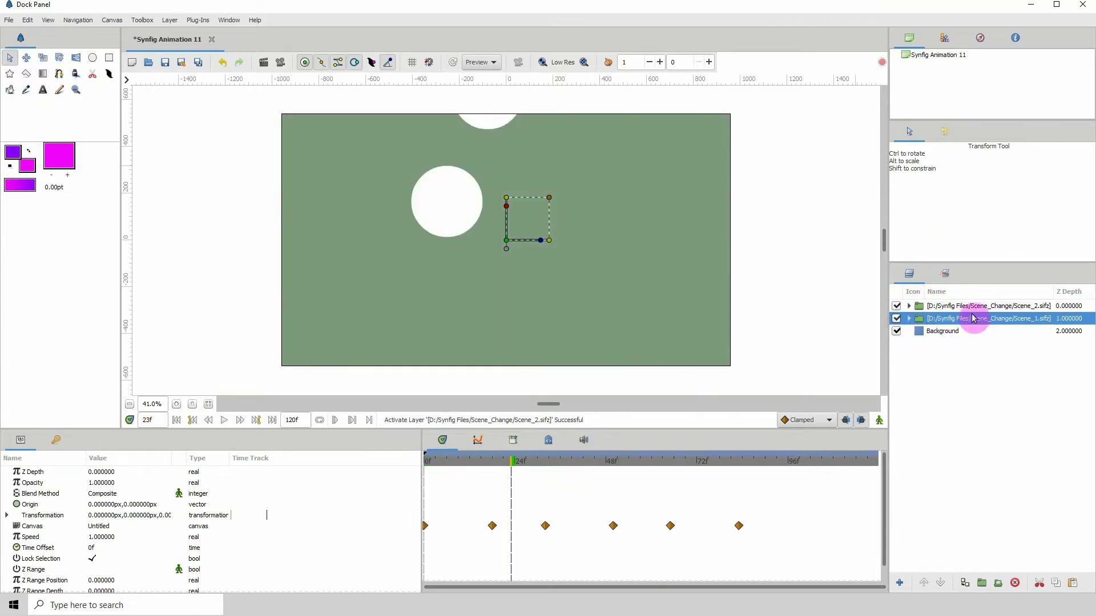
Rename the Scene_1 layer to scene1, with Scene_2 temporarily hidden
{"action": "double_click", "coordinate": [964, 320]}
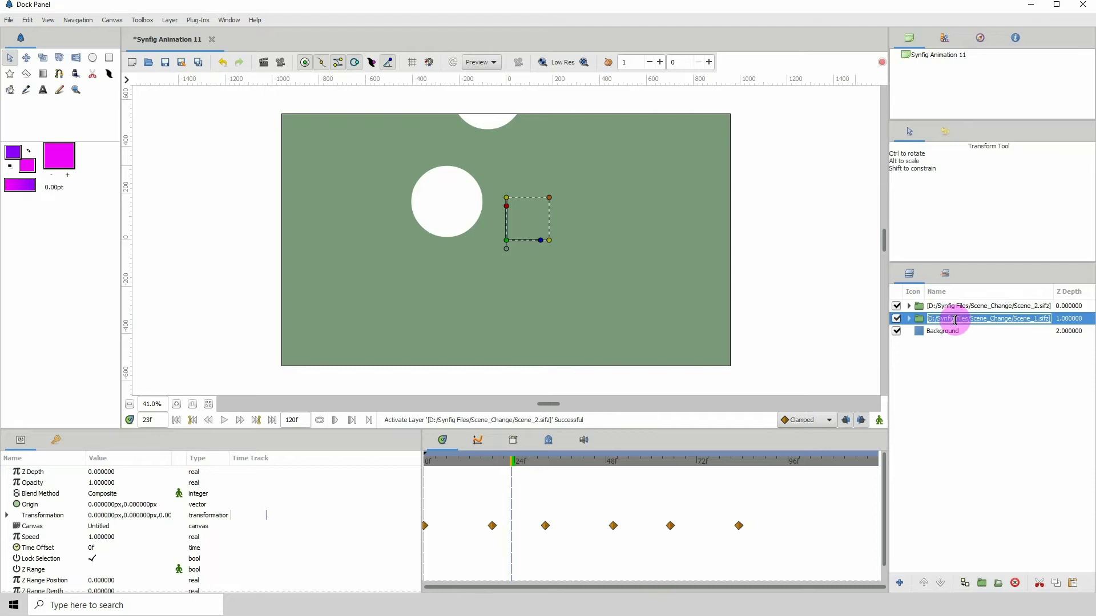
{"action": "left_click", "coordinate": [896, 307]}
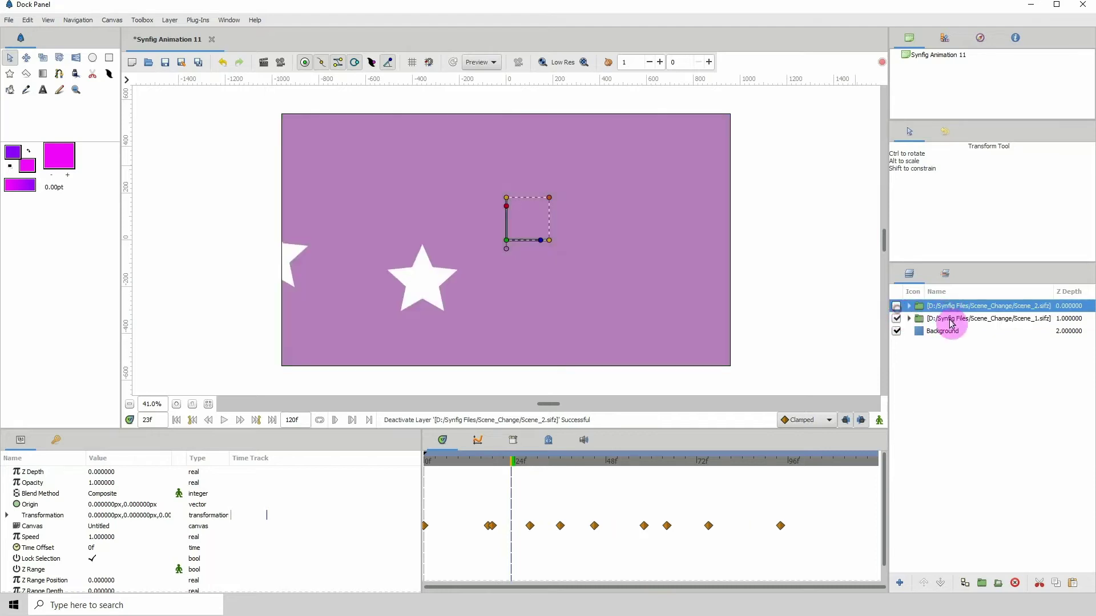
{"action": "type", "text": "sc"}
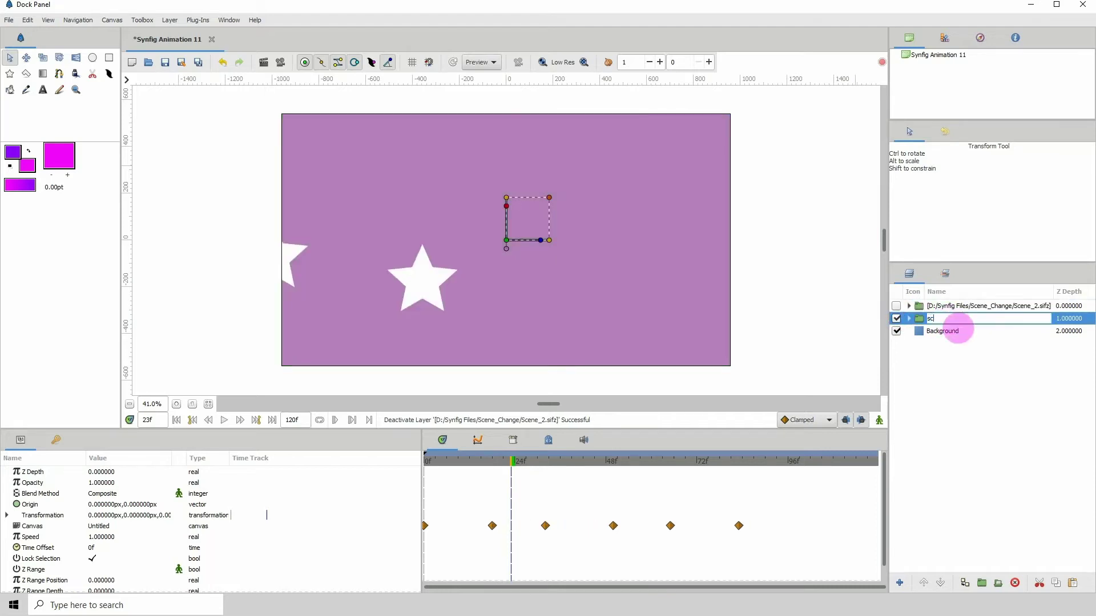
{"action": "type", "text": "en1"}
{"action": "key", "text": "Return"}
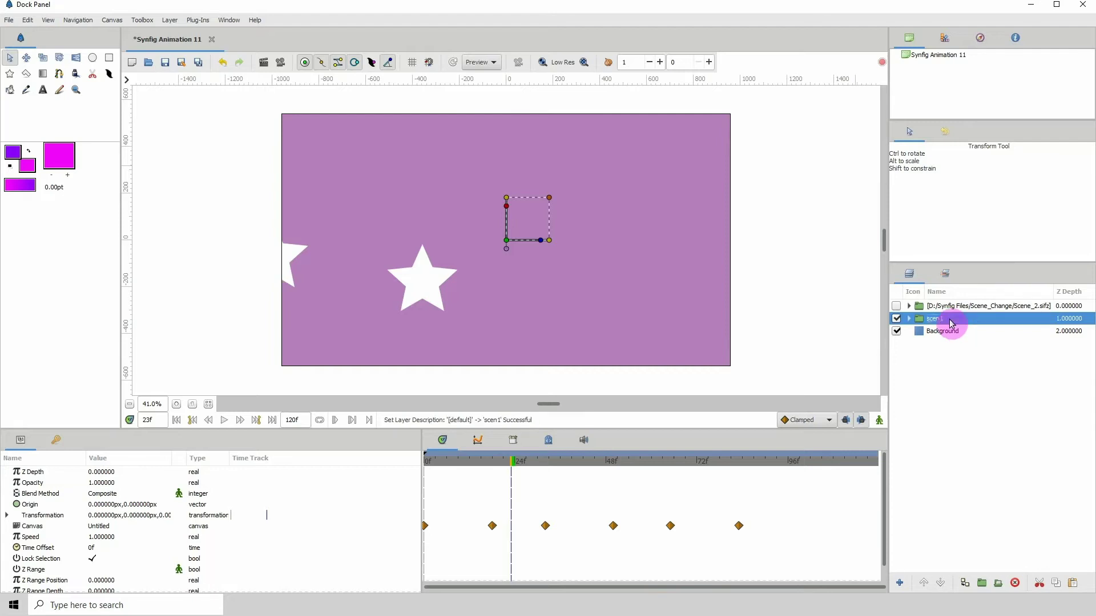
{"action": "double_click", "coordinate": [951, 324]}
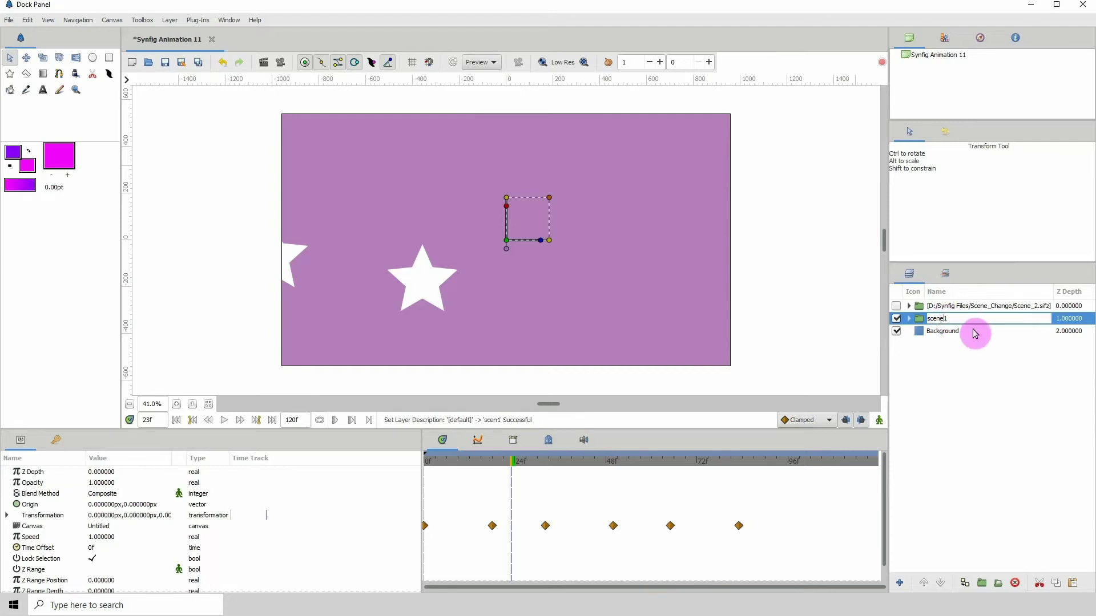
{"action": "type", "text": "e"}
{"action": "key", "text": "Return"}
Rename the Scene_2 layer to scene2, make it visible, and preview the animation
{"action": "double_click", "coordinate": [937, 306]}
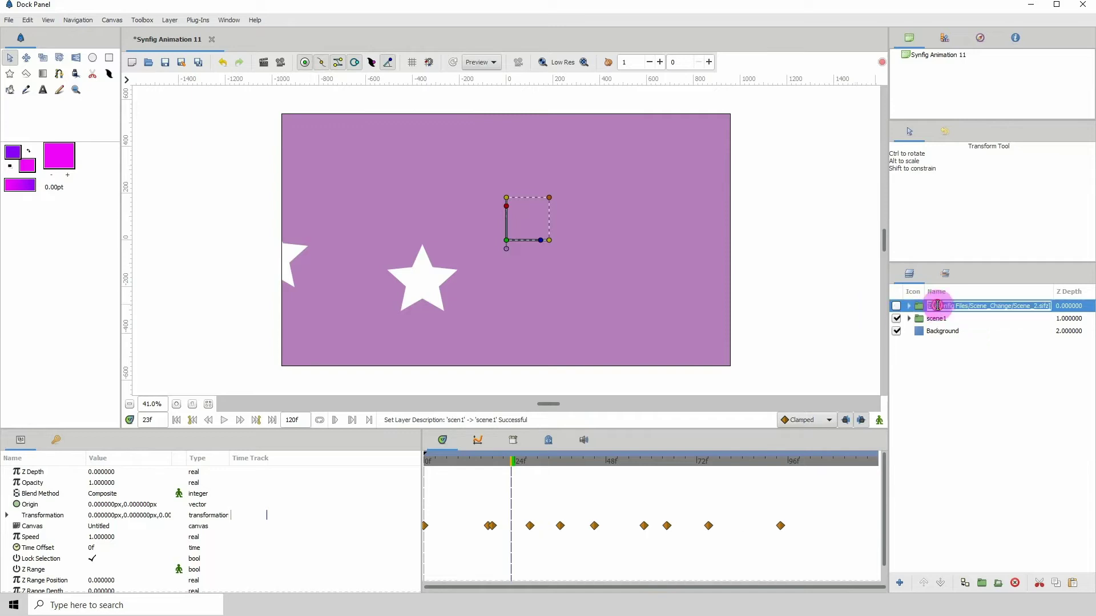
{"action": "type", "text": "scene2"}
{"action": "key", "text": "Return"}
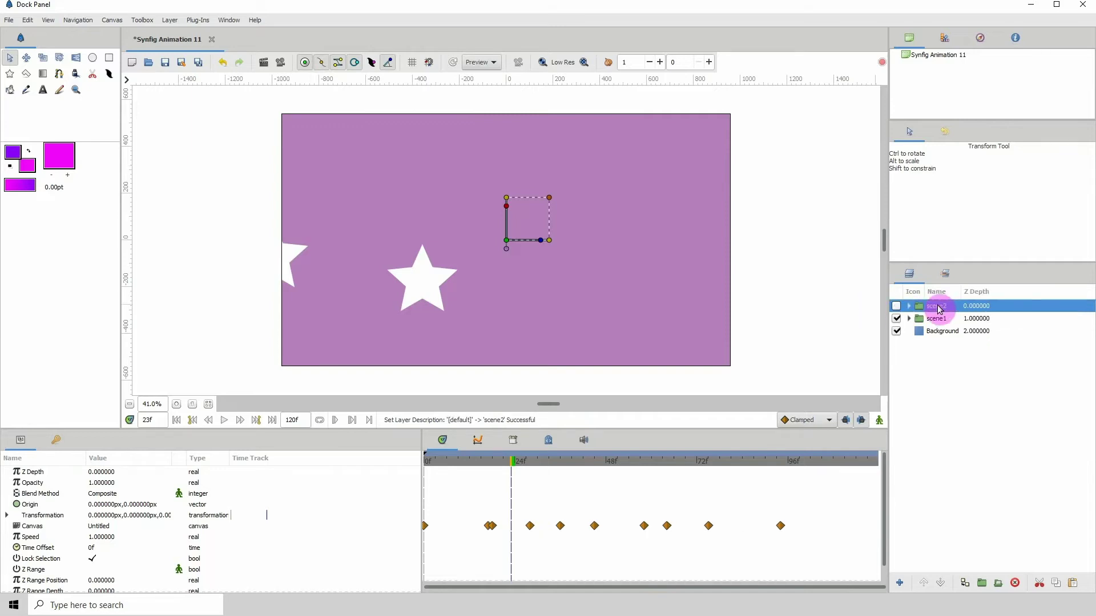
{"action": "left_click", "coordinate": [896, 306]}
{"action": "key", "text": "space"}
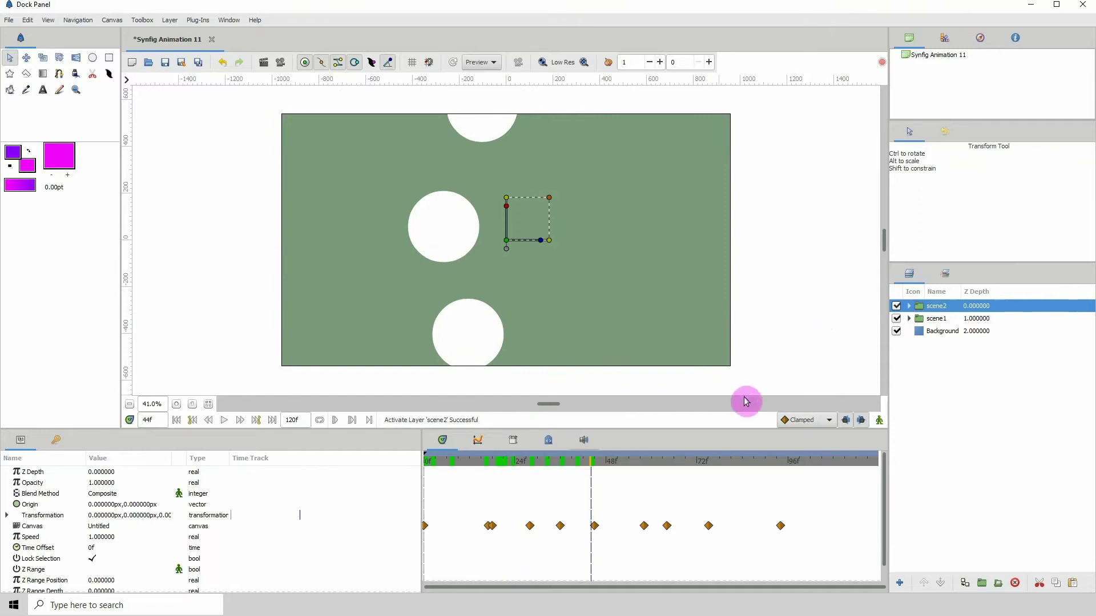
{"action": "left_click_drag", "start_coordinate": [533, 429], "coordinate": [534, 405]}
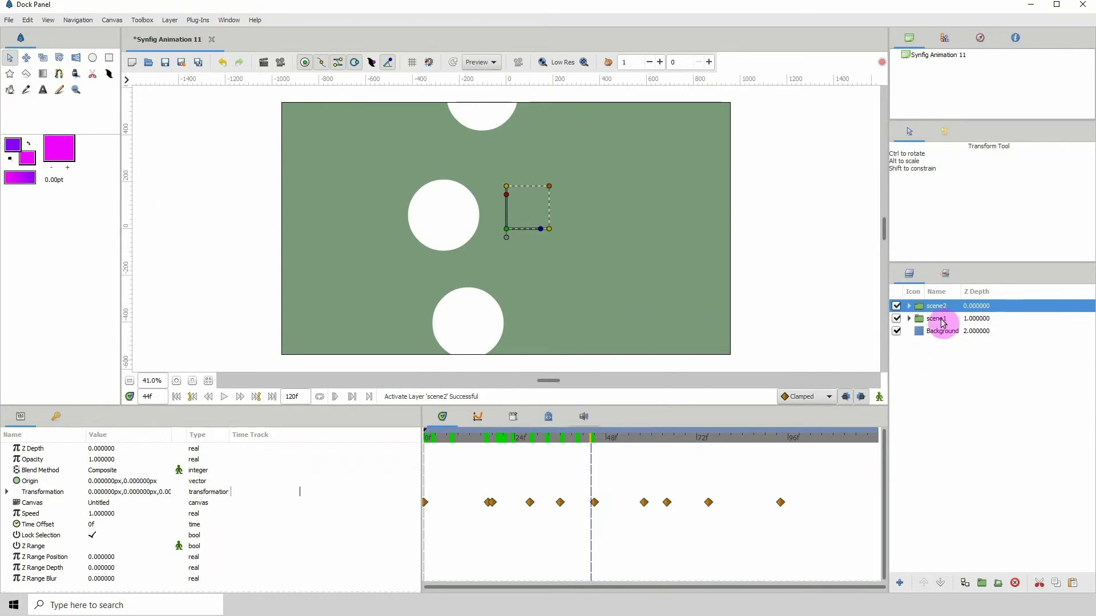
Select both scene1 and scene2 and set their shared Opacity to 0 at frame 44
{"action": "left_click", "coordinate": [940, 318]}
{"action": "left_click", "coordinate": [940, 308]}
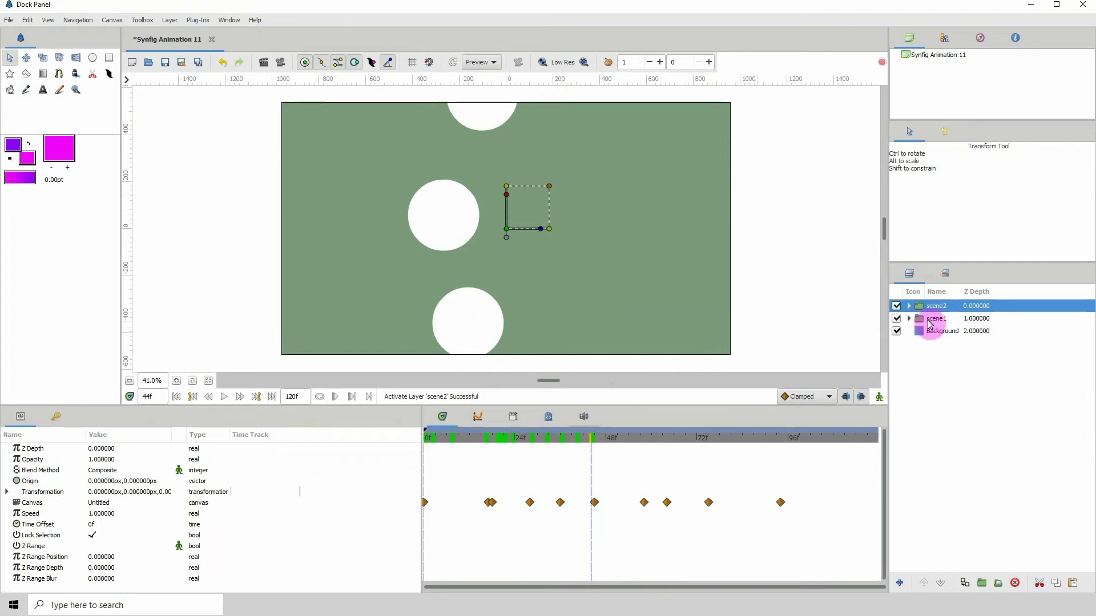
{"action": "left_click", "coordinate": [931, 319], "text": "ctrl"}
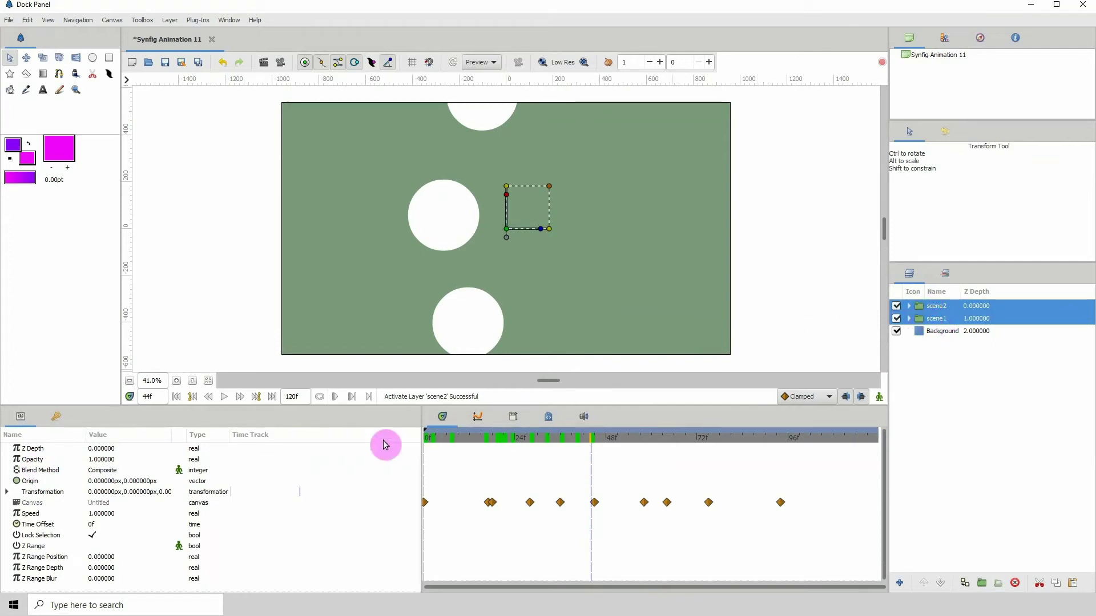
{"action": "left_click", "coordinate": [98, 459]}
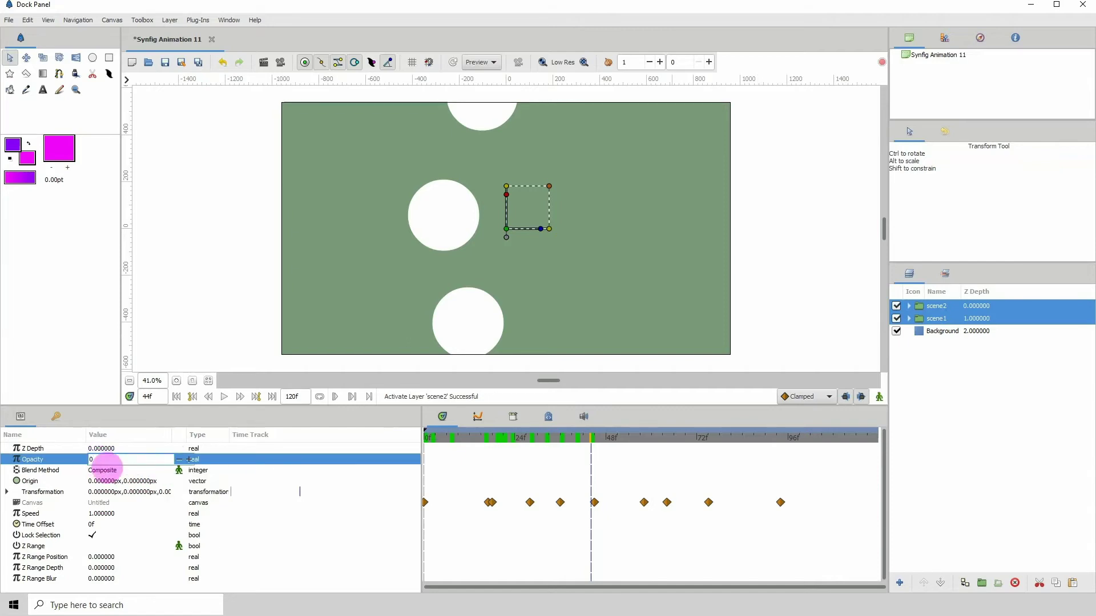
{"action": "key", "text": "Return"}
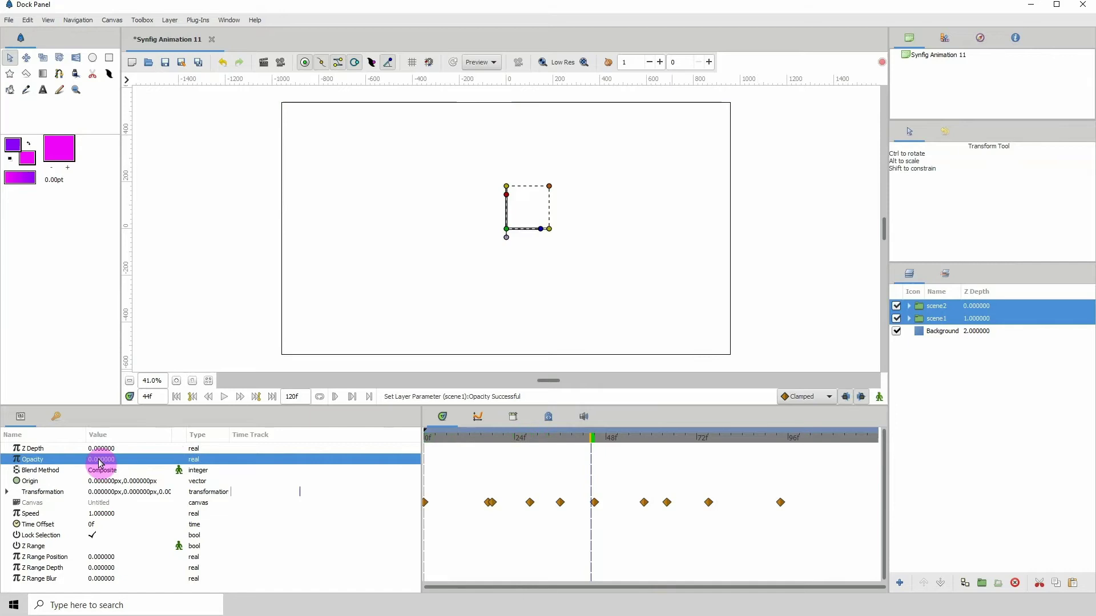
With scene1 selected at frame 0, set its Opacity to 1 so the purple scene reappears
{"action": "left_click", "coordinate": [932, 320]}
{"action": "left_click", "coordinate": [932, 309]}
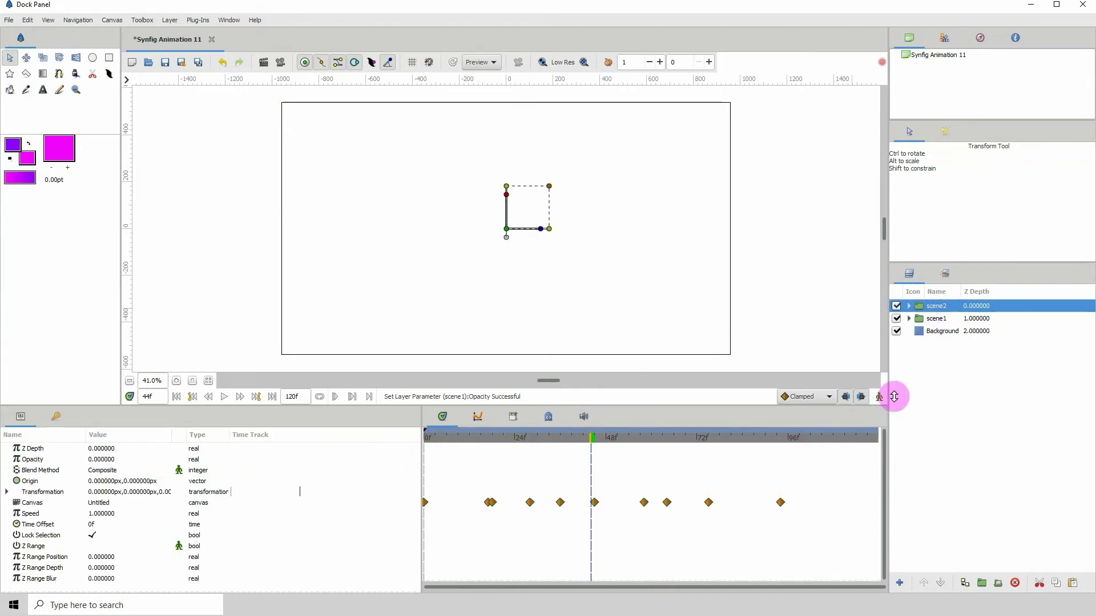
{"action": "left_click", "coordinate": [926, 319]}
{"action": "left_click_drag", "start_coordinate": [571, 437], "coordinate": [484, 440]}
{"action": "left_click", "coordinate": [607, 443]}
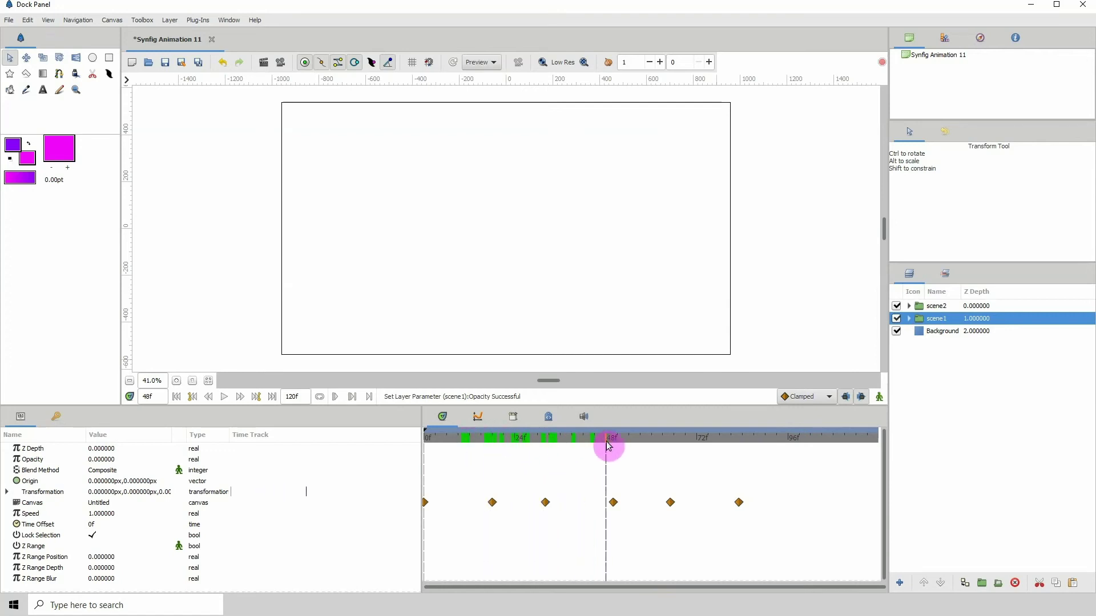
{"action": "left_click_drag", "start_coordinate": [564, 445], "coordinate": [428, 448]}
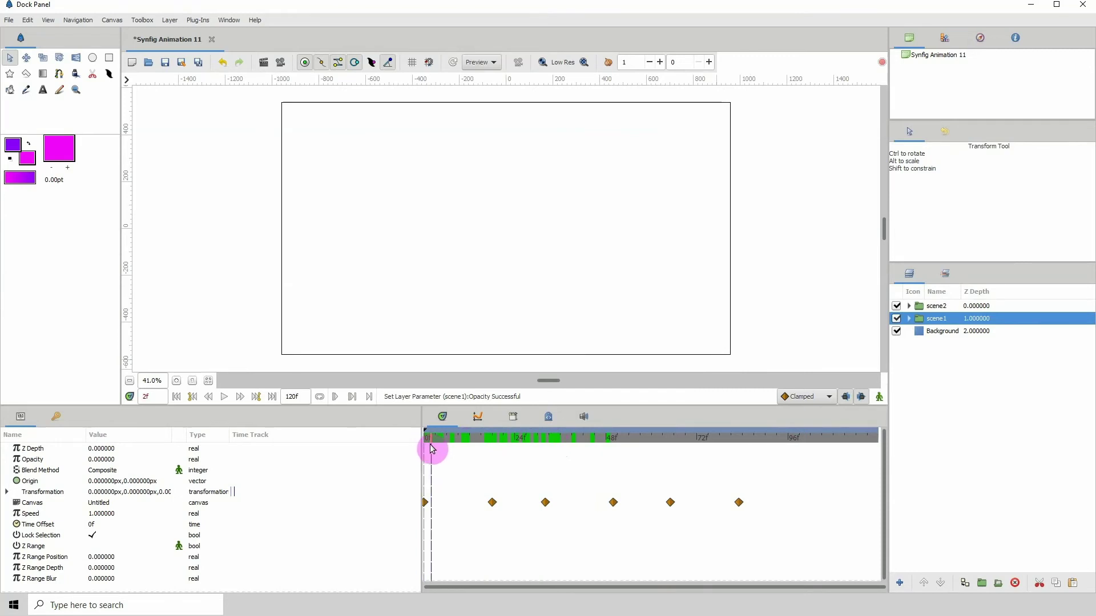
{"action": "left_click_drag", "start_coordinate": [427, 449], "coordinate": [425, 446]}
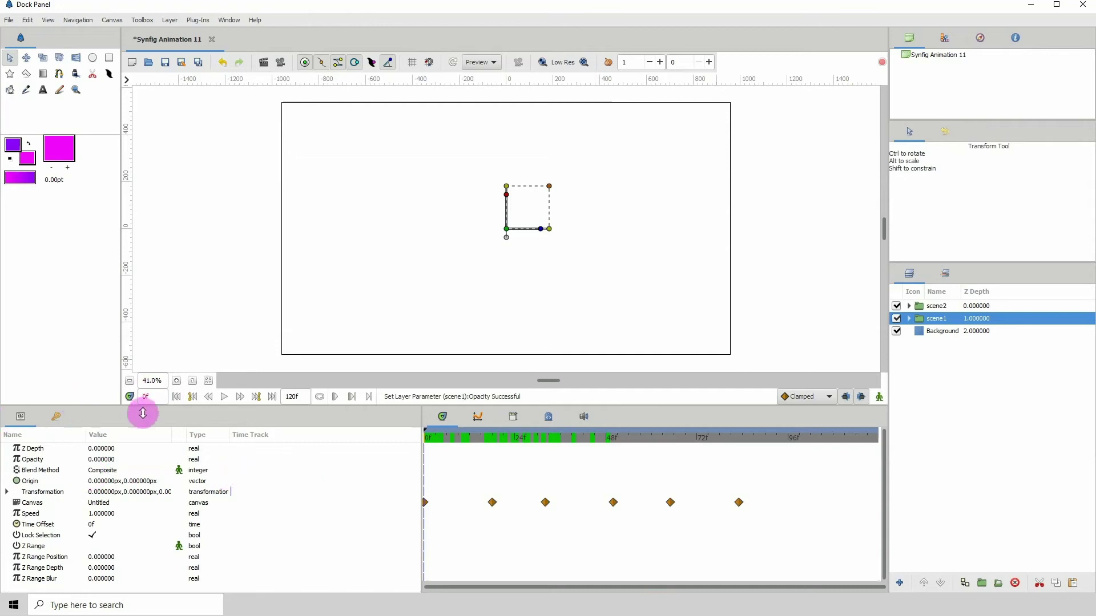
{"action": "left_click", "coordinate": [100, 461]}
{"action": "type", "text": "1"}
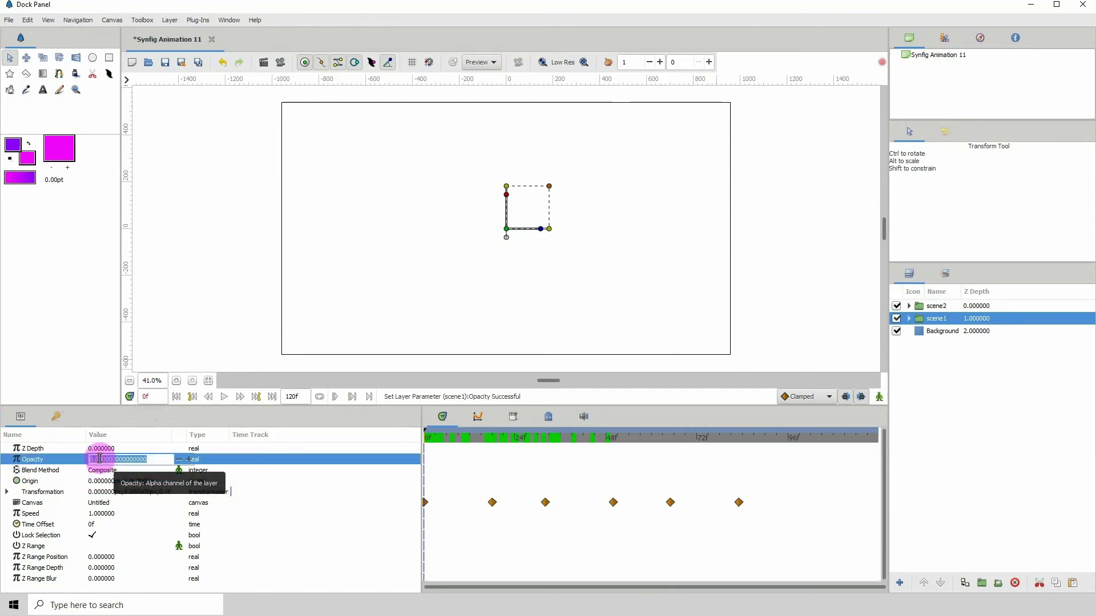
{"action": "key", "text": "Return"}
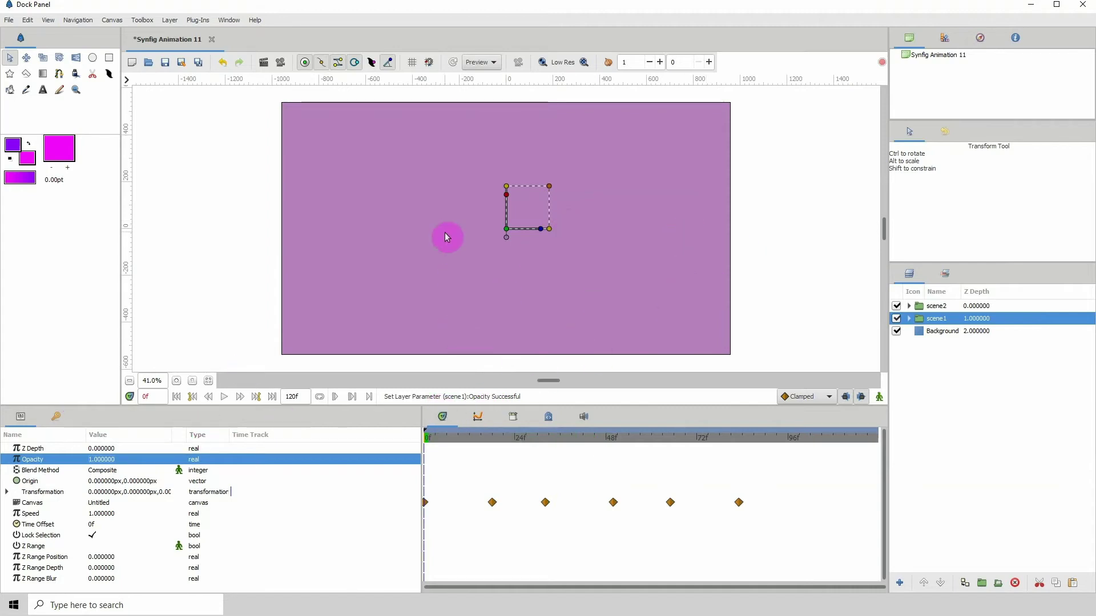
Remove the 0f keyframe from the Keyframes list, then scrub the timeline to preview
{"action": "left_click", "coordinate": [55, 421]}
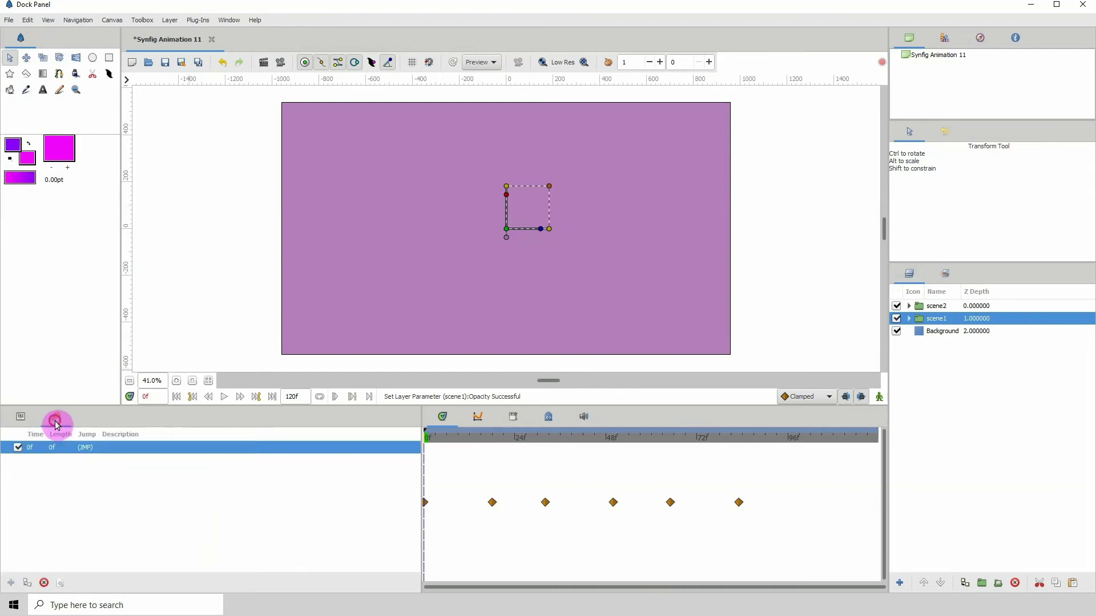
{"action": "left_click", "coordinate": [45, 584]}
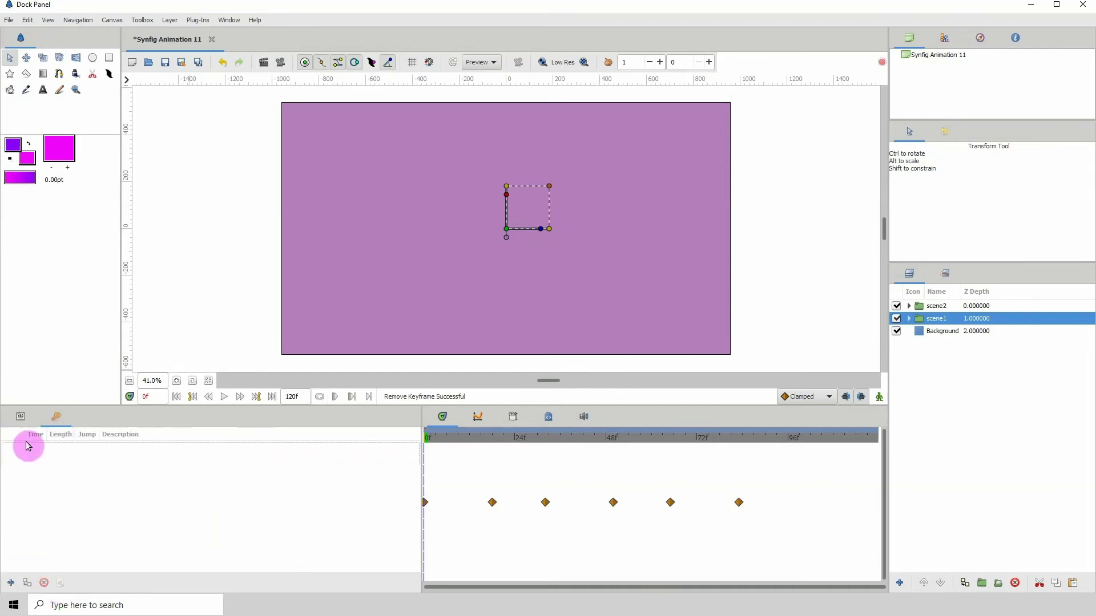
{"action": "left_click", "coordinate": [20, 417]}
{"action": "left_click_drag", "start_coordinate": [436, 439], "coordinate": [658, 446]}
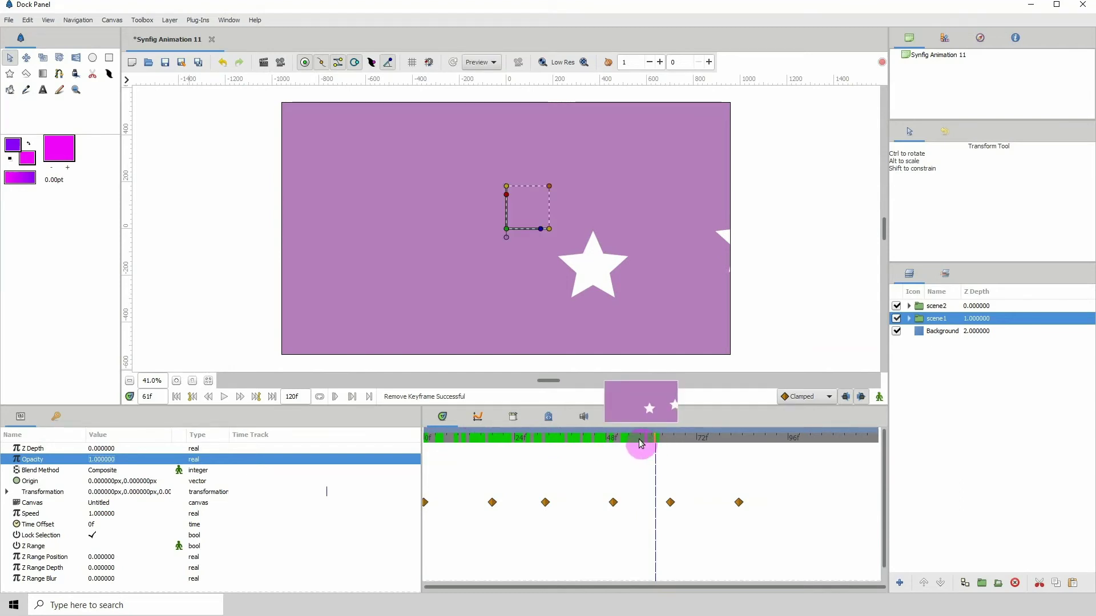
{"action": "left_click_drag", "start_coordinate": [640, 443], "coordinate": [740, 442]}
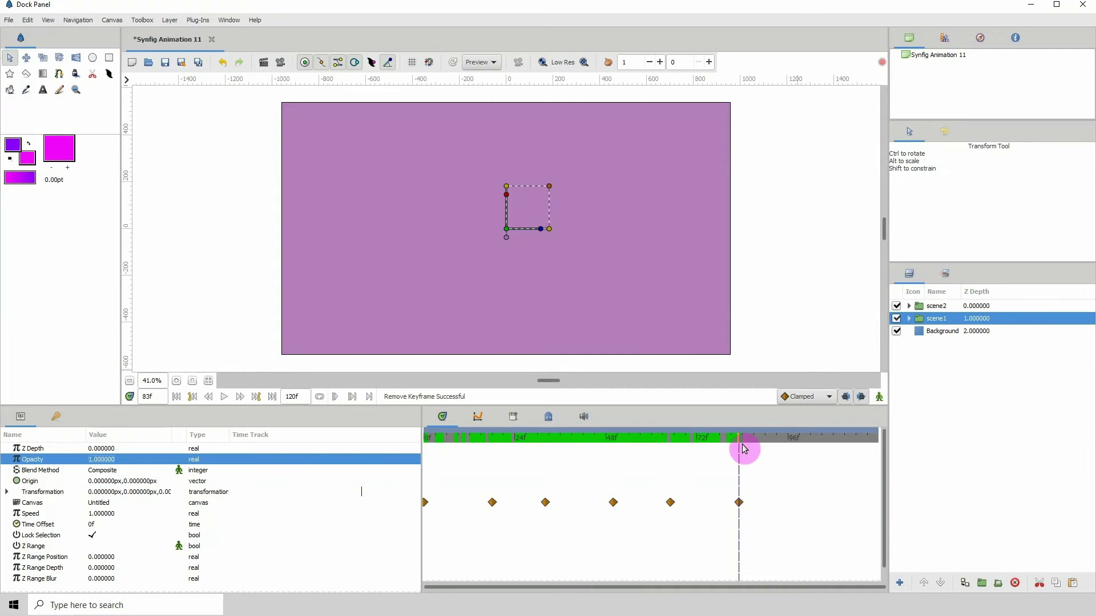
Set default waypoint interpolation to Constant and turn on animation mode
{"action": "left_click", "coordinate": [806, 398]}
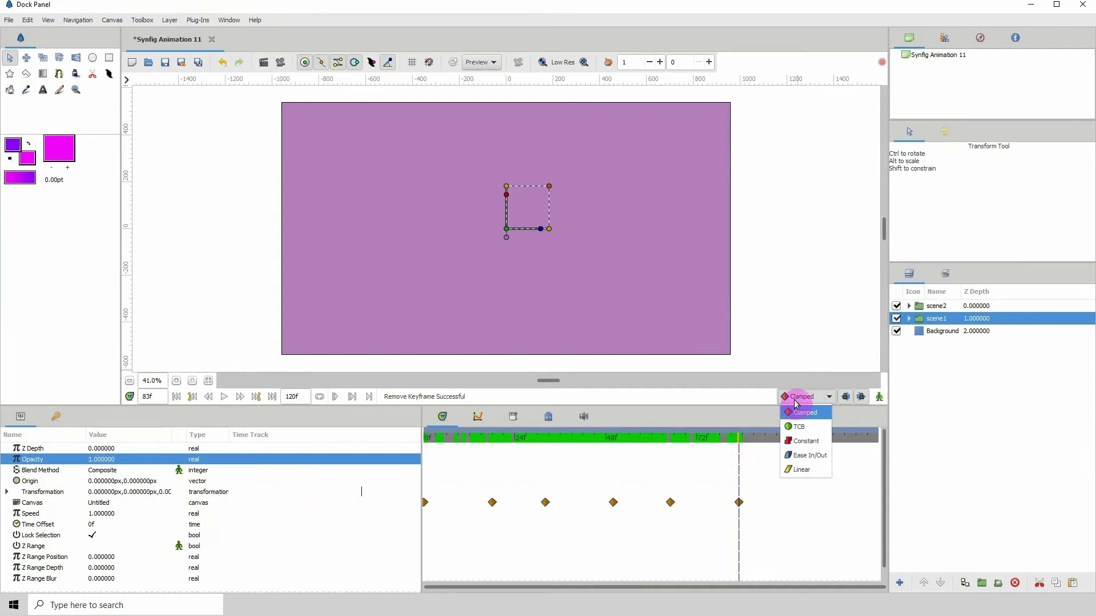
{"action": "left_click", "coordinate": [805, 441]}
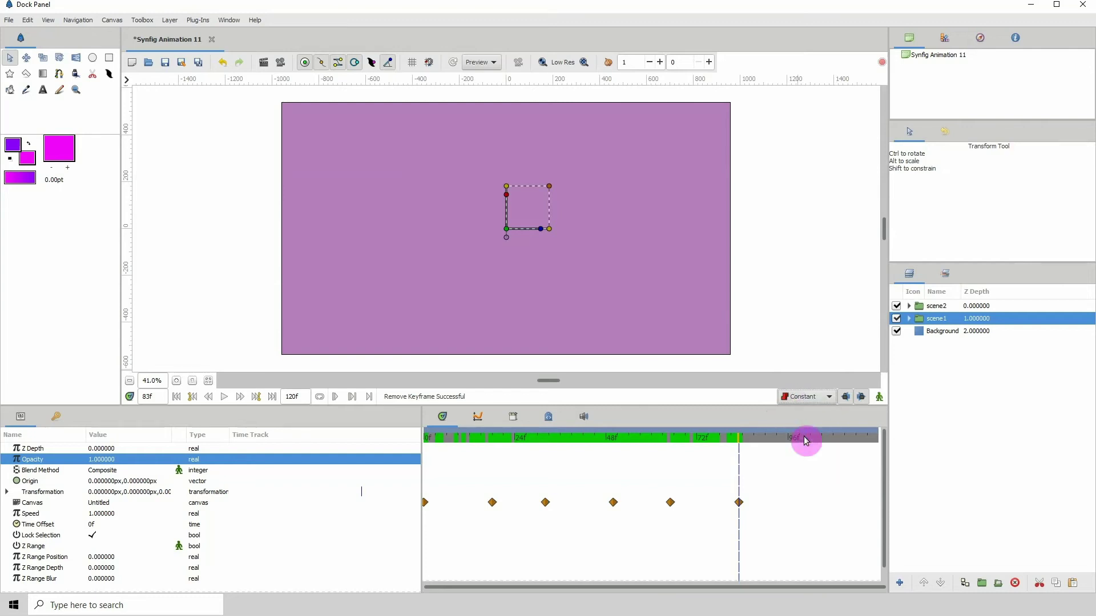
{"action": "left_click", "coordinate": [881, 399]}
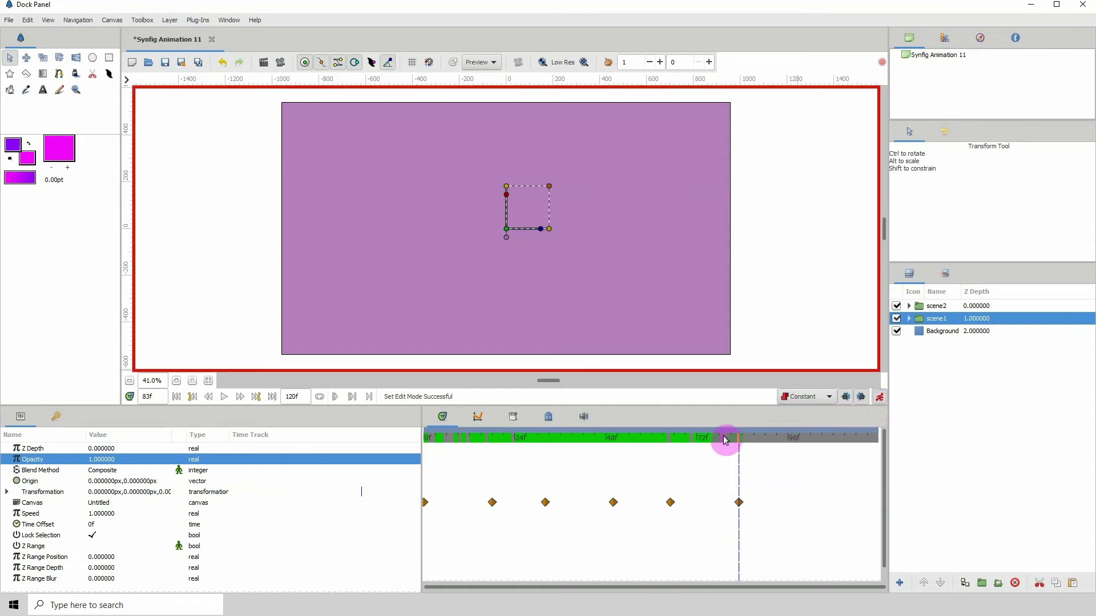
Set scene1's Opacity to 0 at frame 83
{"action": "left_click_drag", "start_coordinate": [488, 454], "coordinate": [737, 464]}
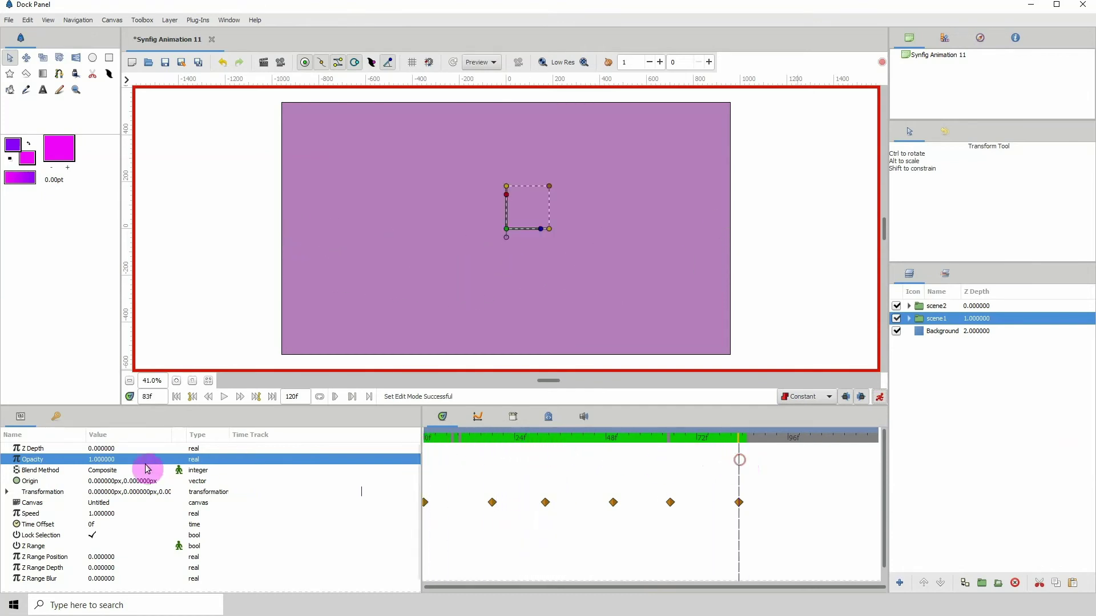
{"action": "left_click", "coordinate": [97, 459]}
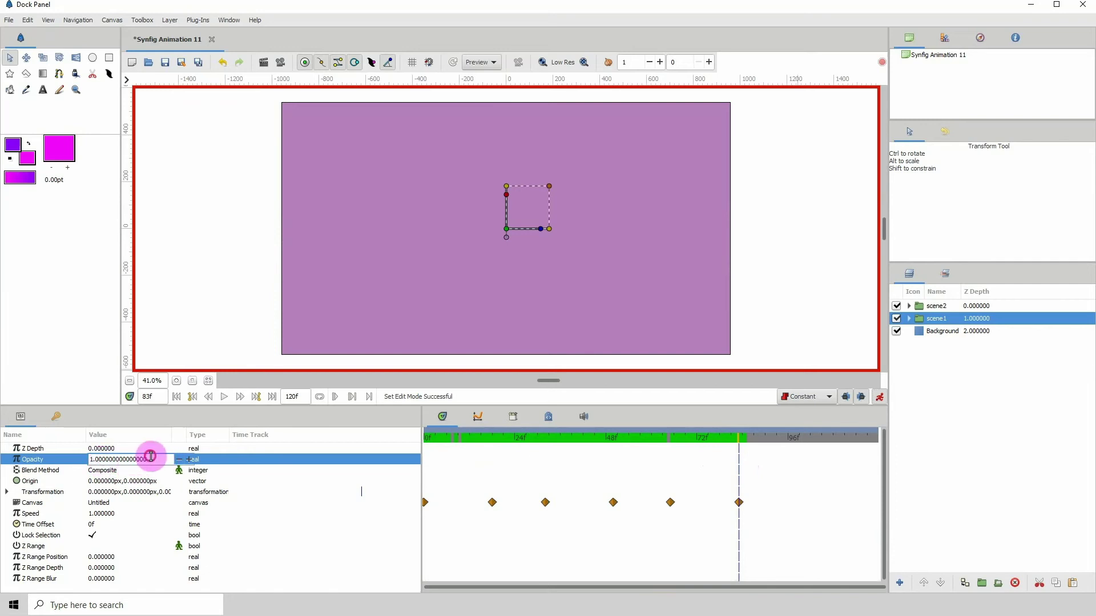
{"action": "left_click_drag", "start_coordinate": [151, 456], "coordinate": [38, 463]}
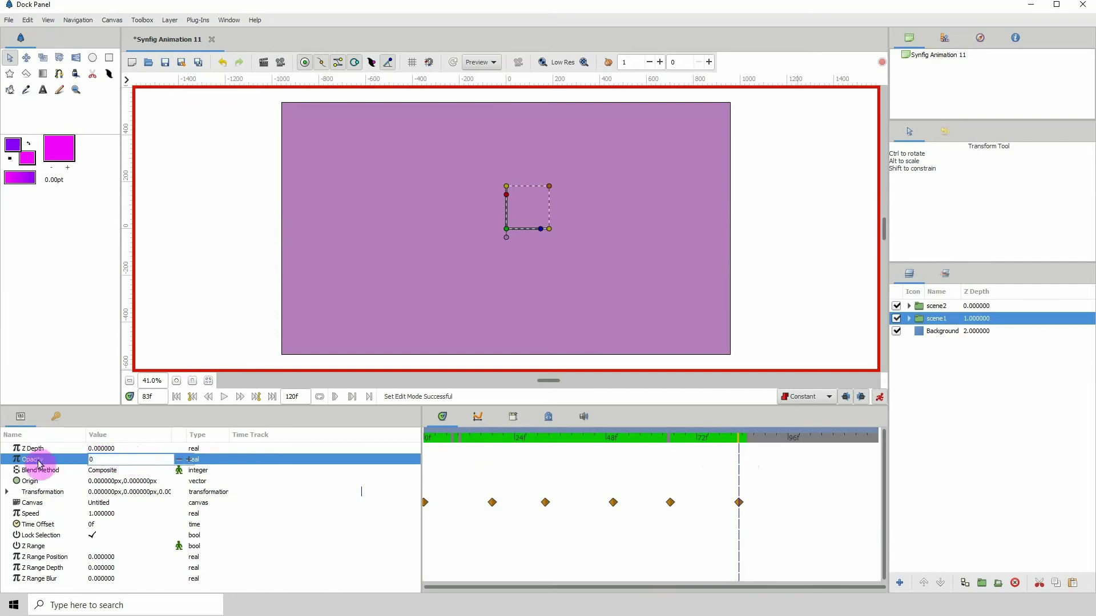
{"action": "key", "text": "Return"}
Set scene1's Opacity to 1 at frame 0 and scrub forward to preview
{"action": "left_click_drag", "start_coordinate": [478, 449], "coordinate": [425, 447]}
{"action": "left_click", "coordinate": [102, 459]}
{"action": "type", "text": "1"}
{"action": "key", "text": "Return"}
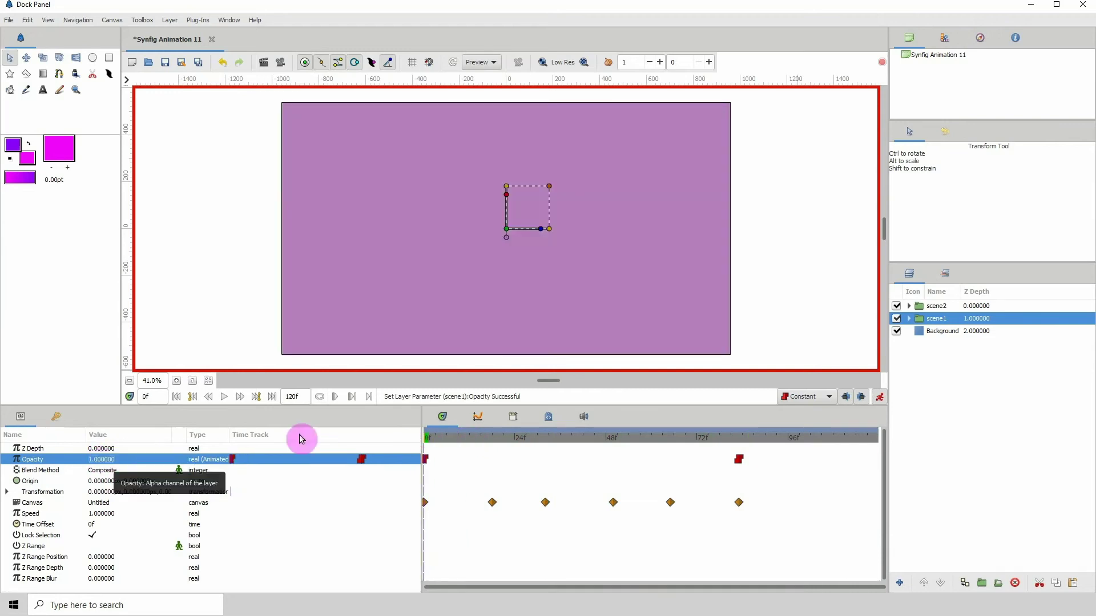
{"action": "left_click_drag", "start_coordinate": [429, 444], "coordinate": [754, 441]}
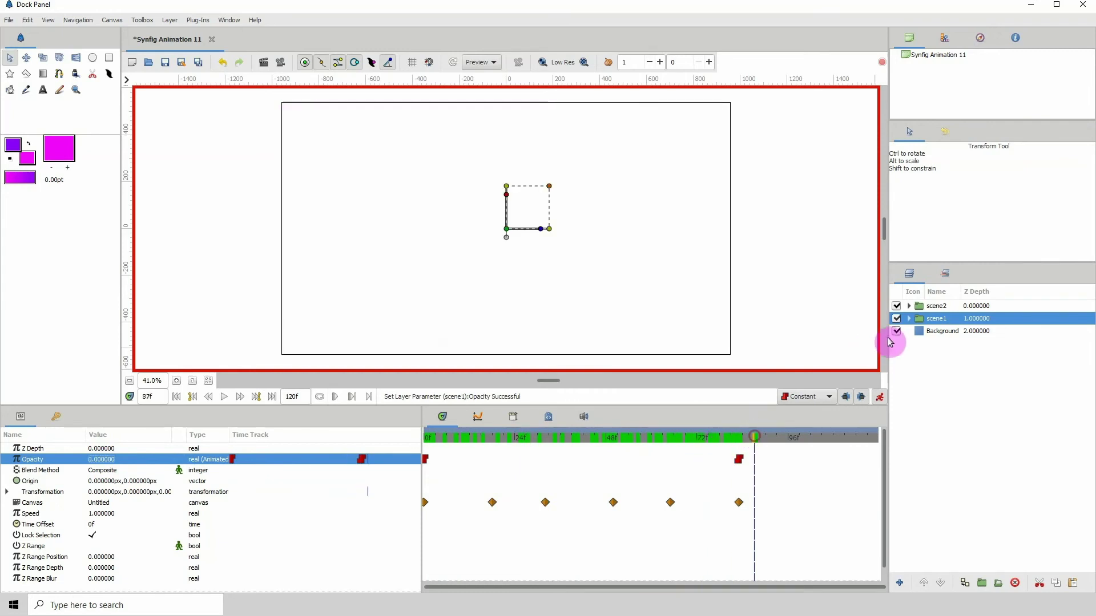
Select scene2, go to frame 83, and set its Opacity to 1
{"action": "left_click", "coordinate": [936, 307]}
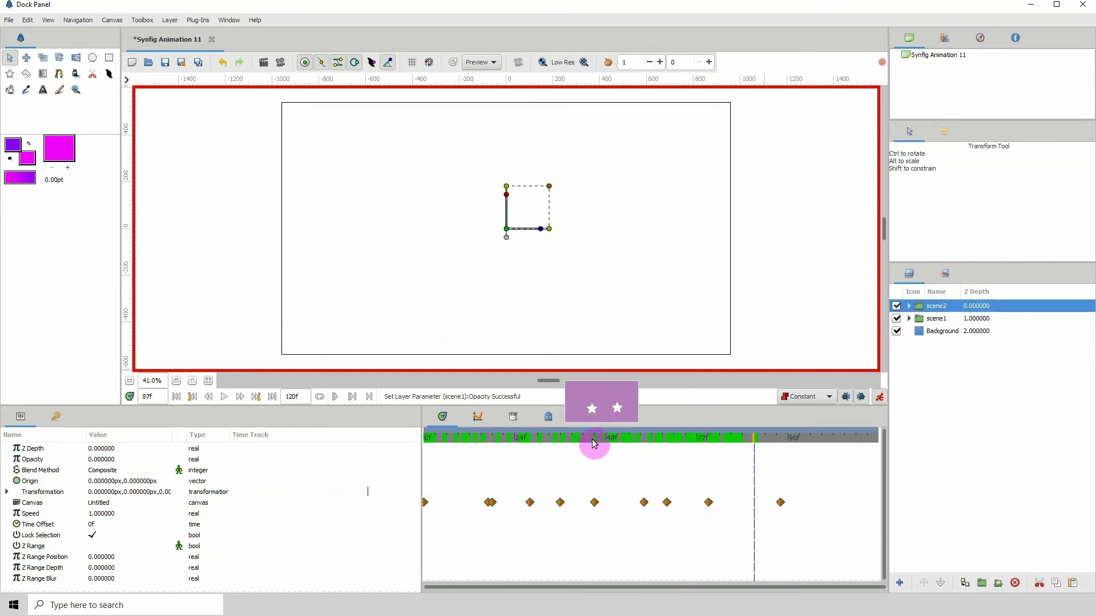
{"action": "left_click", "coordinate": [567, 445]}
{"action": "left_click_drag", "start_coordinate": [567, 446], "coordinate": [700, 443]}
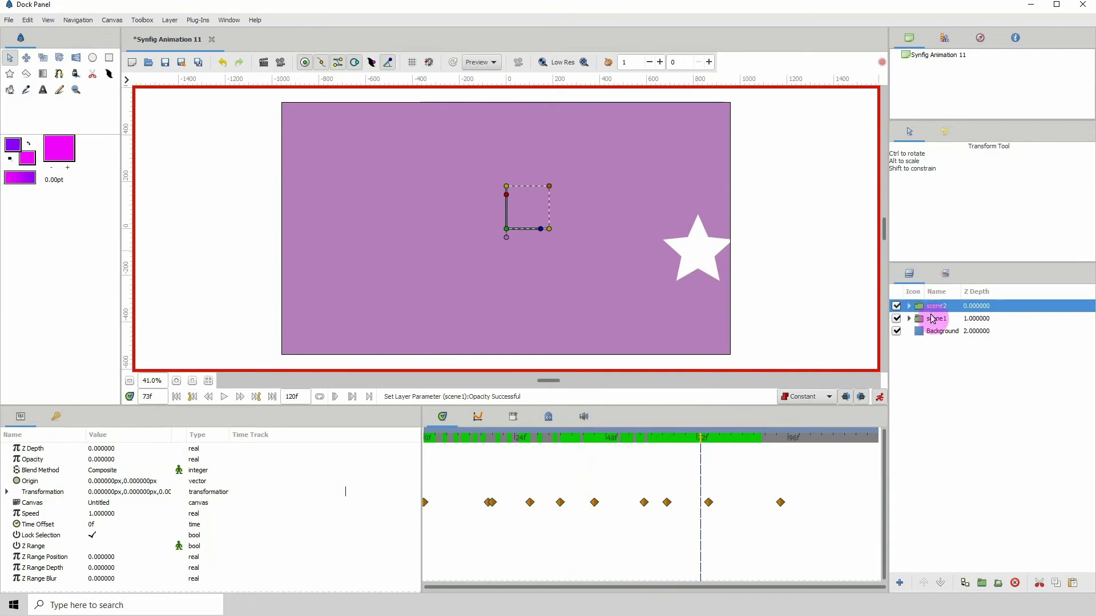
{"action": "left_click", "coordinate": [679, 440]}
{"action": "left_click", "coordinate": [671, 441]}
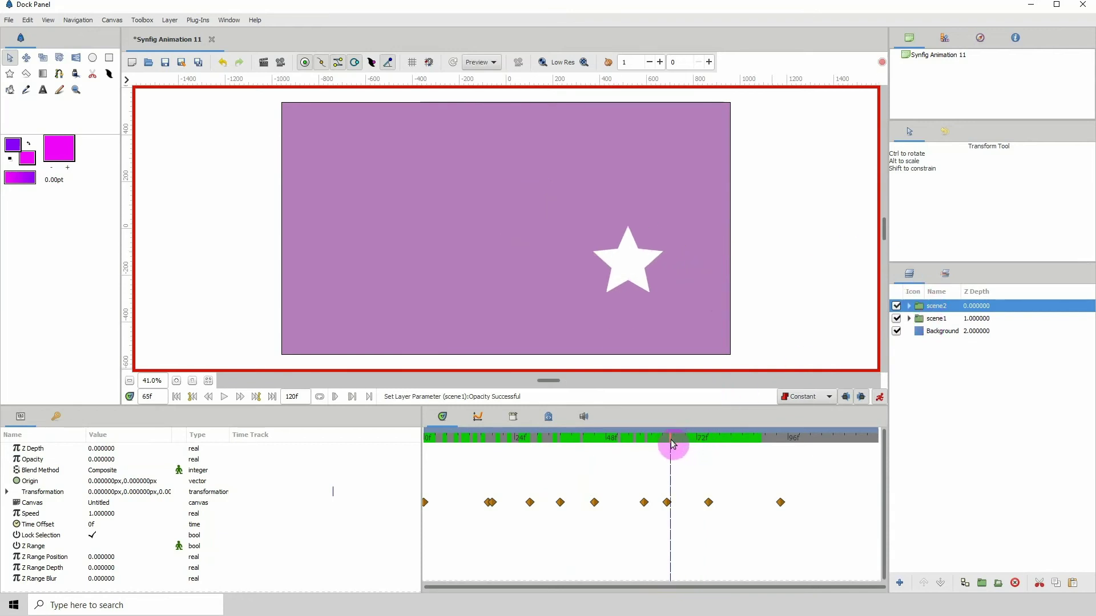
{"action": "double_click", "coordinate": [145, 396]}
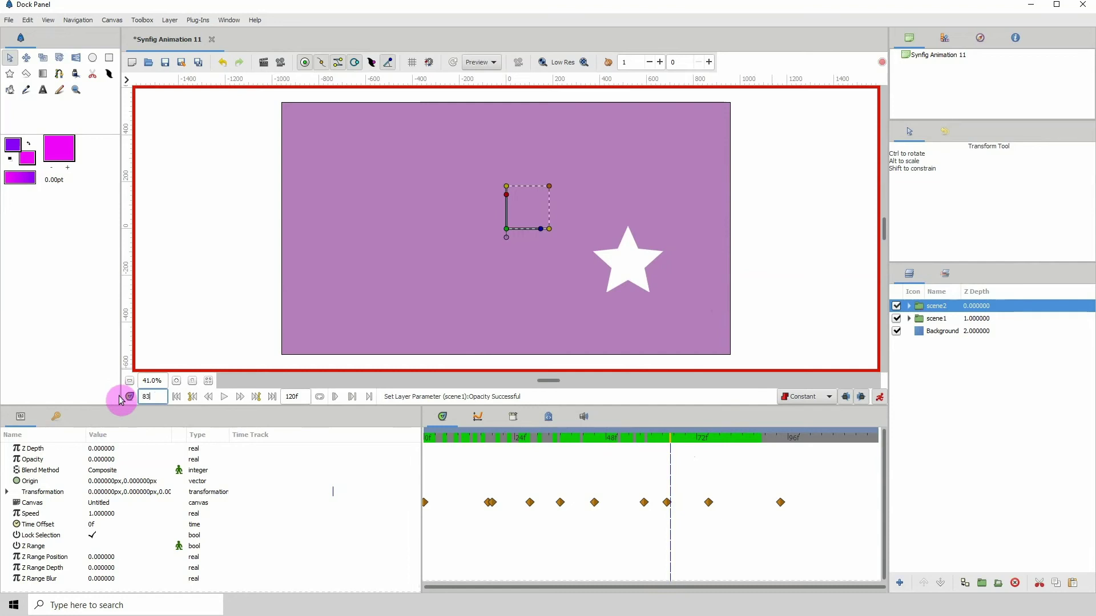
{"action": "type", "text": "83"}
{"action": "key", "text": "Return"}
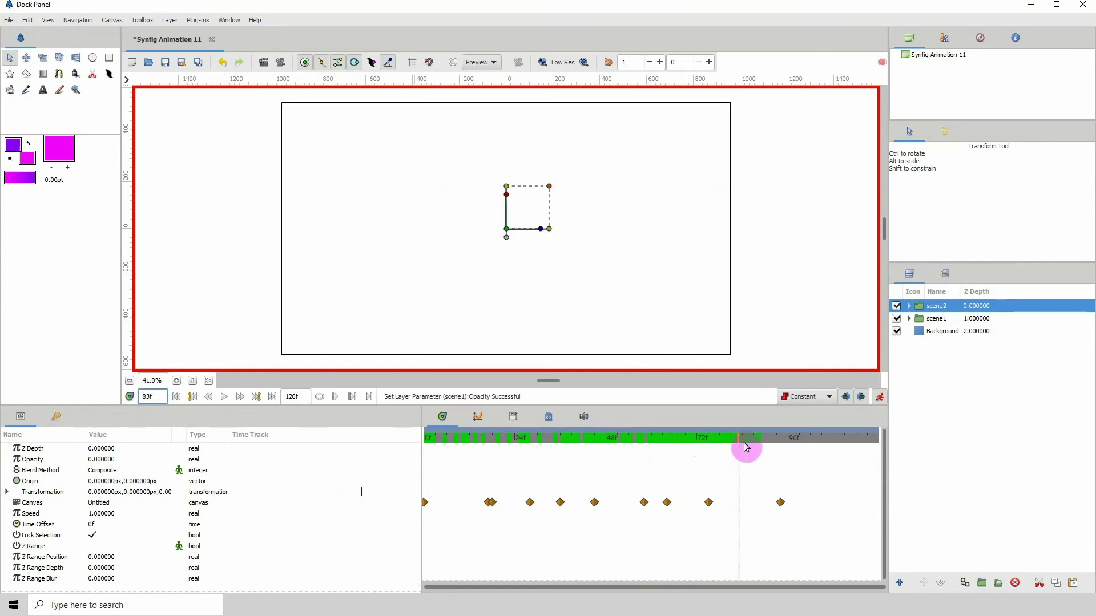
{"action": "left_click", "coordinate": [94, 462]}
{"action": "left_click", "coordinate": [103, 460]}
{"action": "type", "text": "1"}
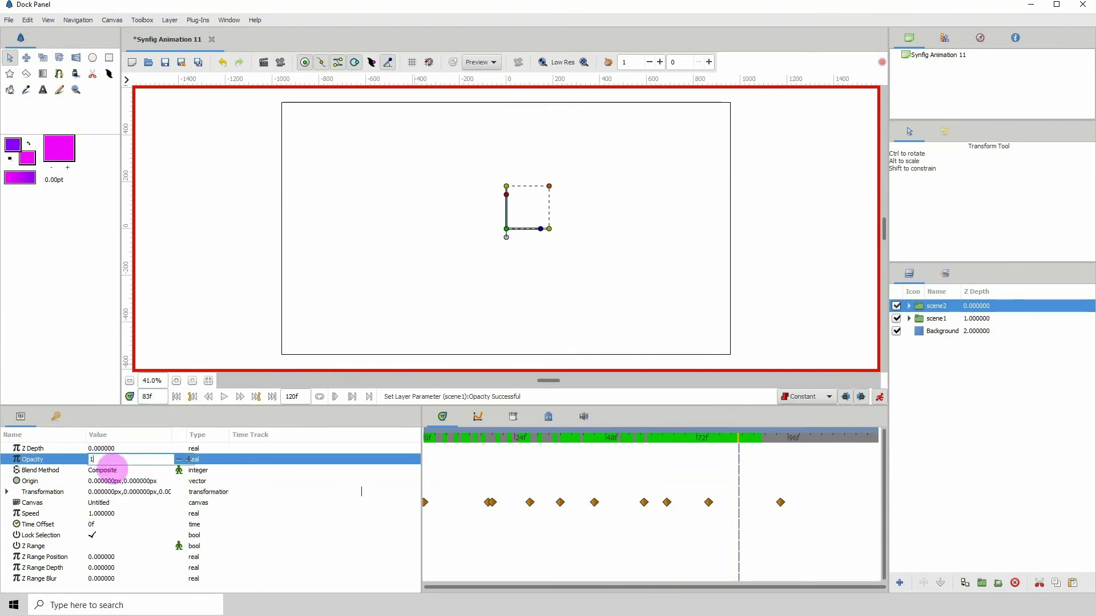
{"action": "key", "text": "Return"}
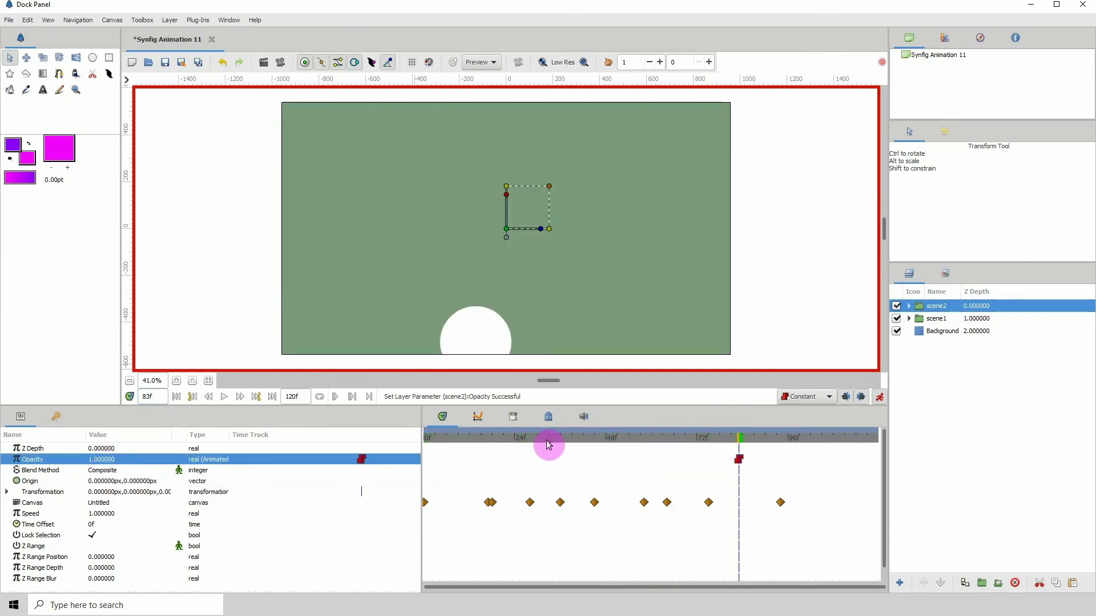
Set scene2's Opacity to 0 at frame 0, then scrub forward to check the cut
{"action": "left_click_drag", "start_coordinate": [481, 444], "coordinate": [423, 442]}
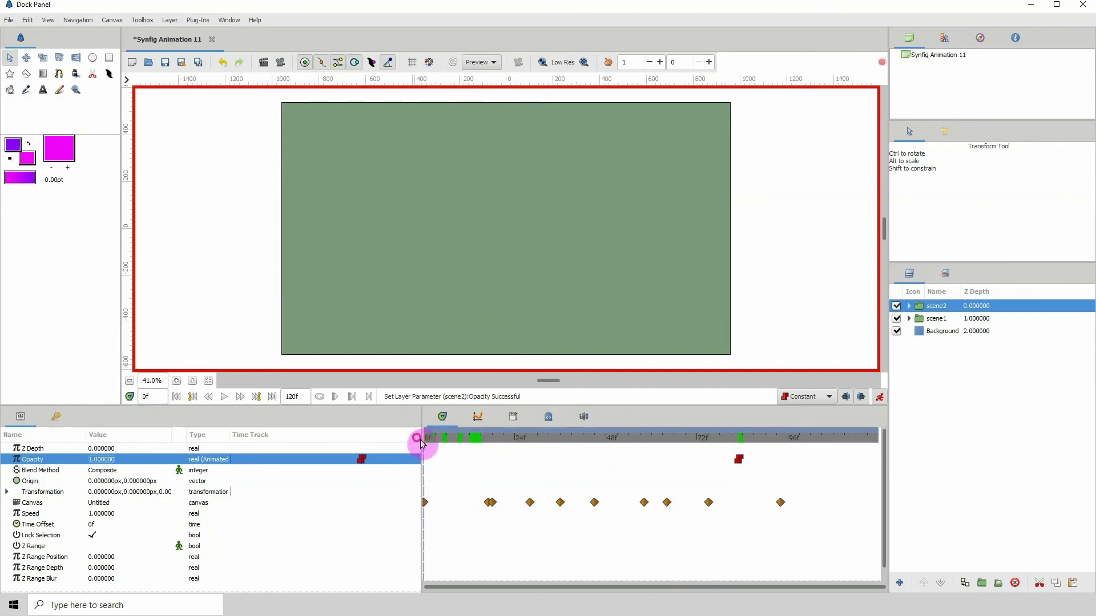
{"action": "left_click", "coordinate": [102, 463]}
{"action": "type", "text": "0"}
{"action": "key", "text": "Return"}
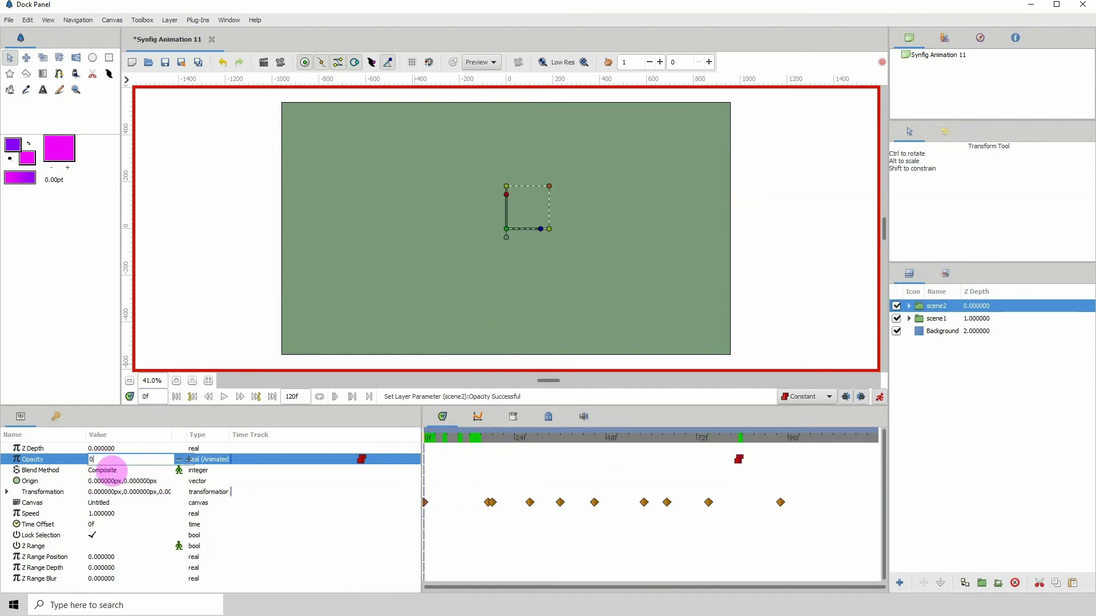
{"action": "left_click_drag", "start_coordinate": [469, 444], "coordinate": [740, 451]}
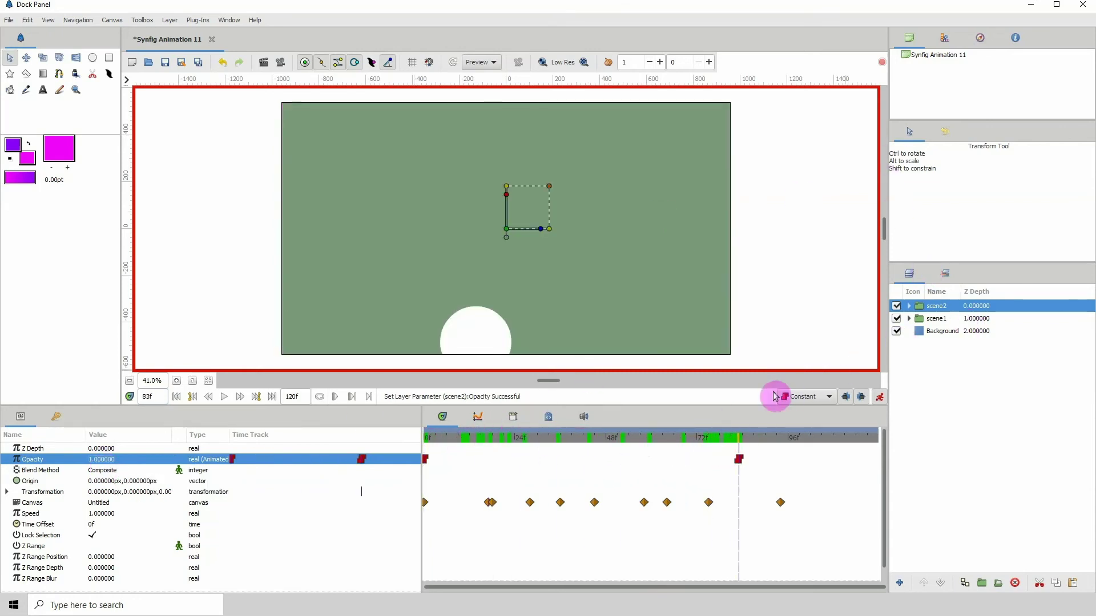
{"action": "left_click_drag", "start_coordinate": [742, 444], "coordinate": [320, 444]}
{"action": "key", "text": "space"}
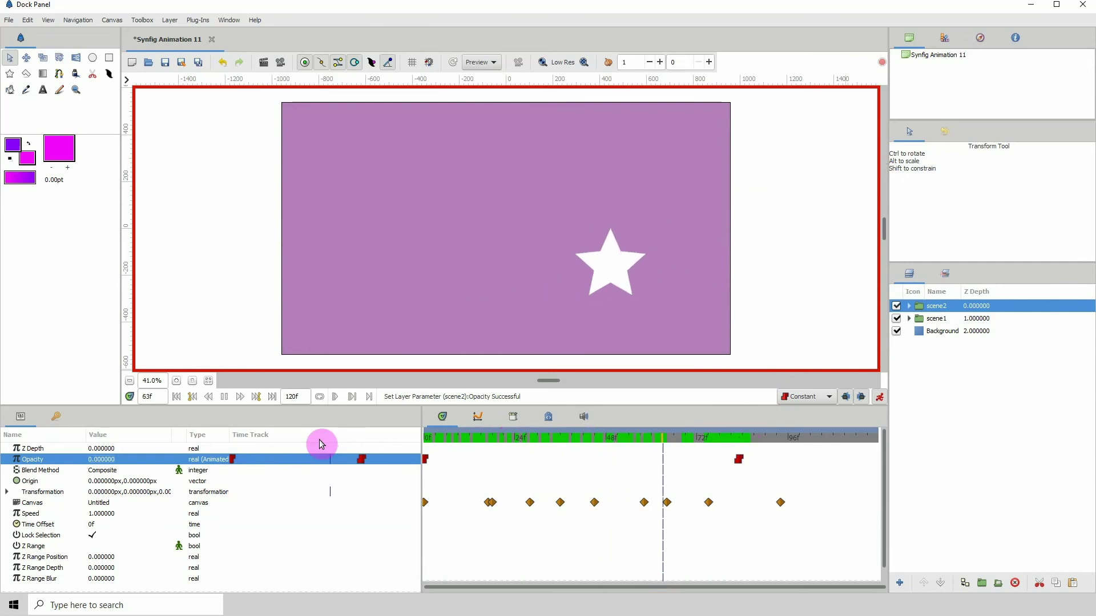
{"action": "key", "text": "space"}
{"action": "left_click_drag", "start_coordinate": [771, 445], "coordinate": [739, 451]}
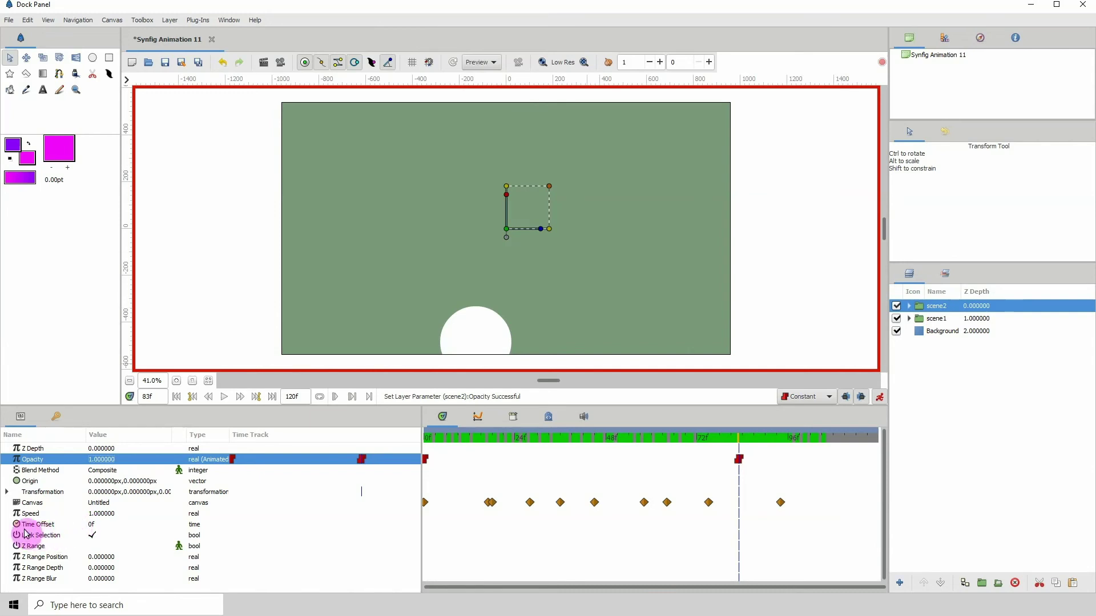
{"action": "left_click", "coordinate": [38, 528]}
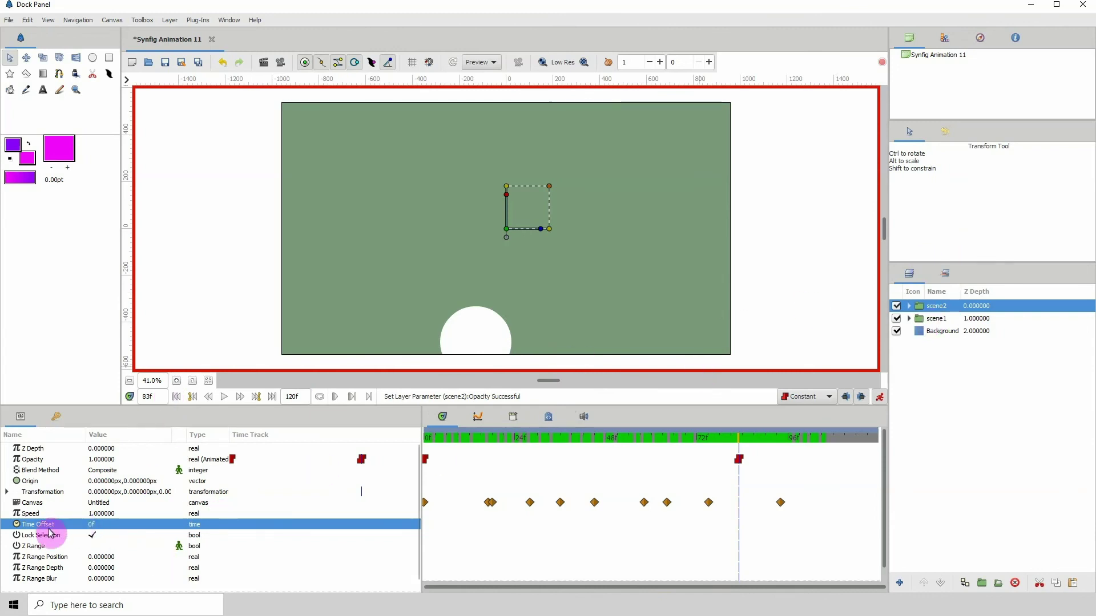
Enter a Time Offset of -83 for scene2 at frame 83
{"action": "left_click", "coordinate": [97, 526]}
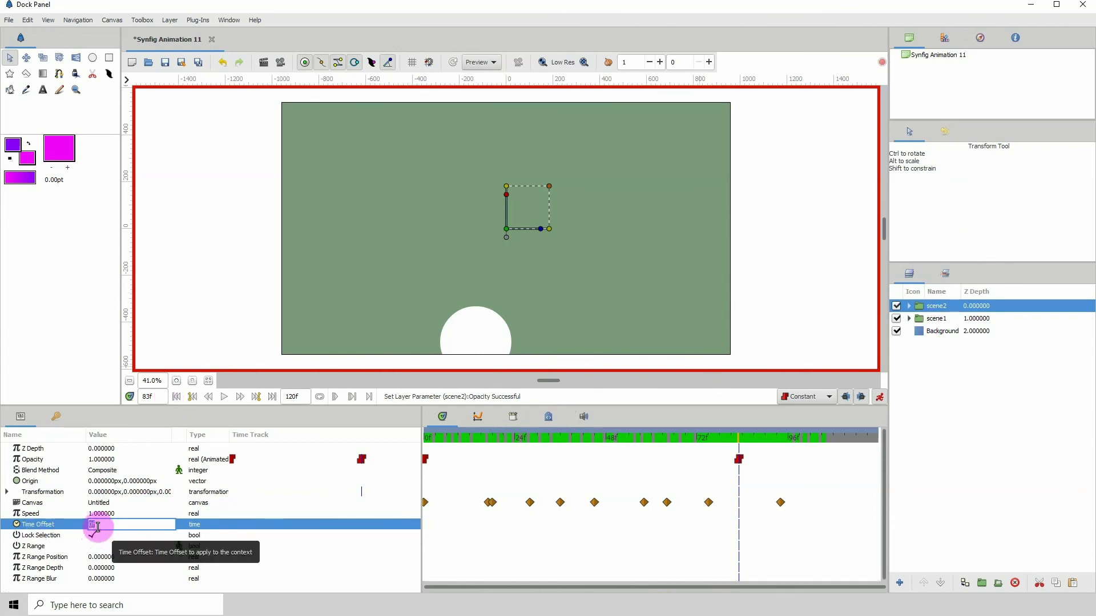
{"action": "type", "text": "-83"}
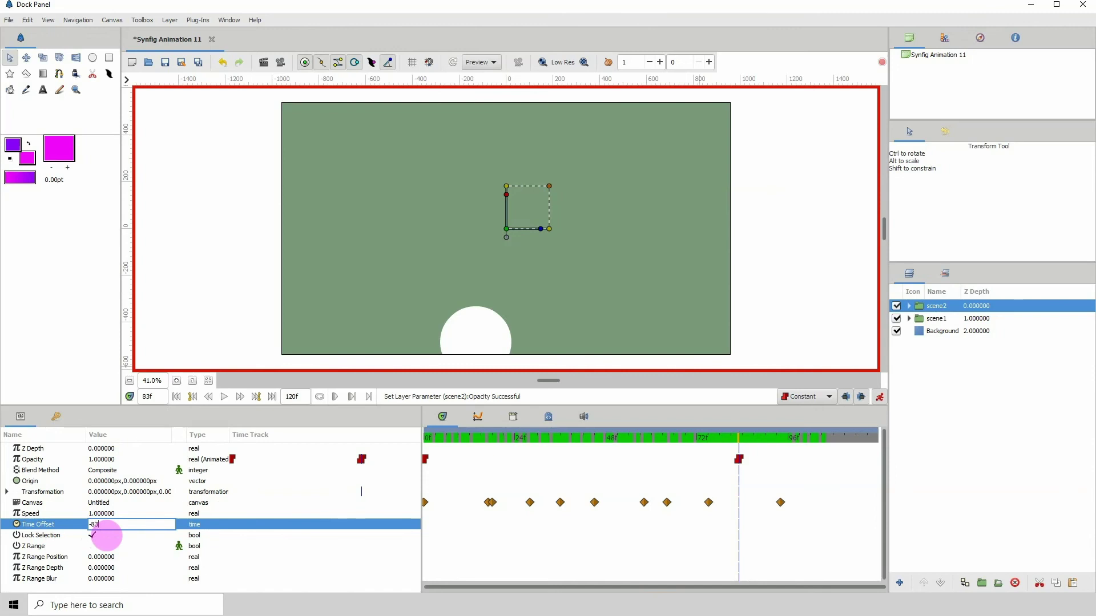
{"action": "key", "text": "Return"}
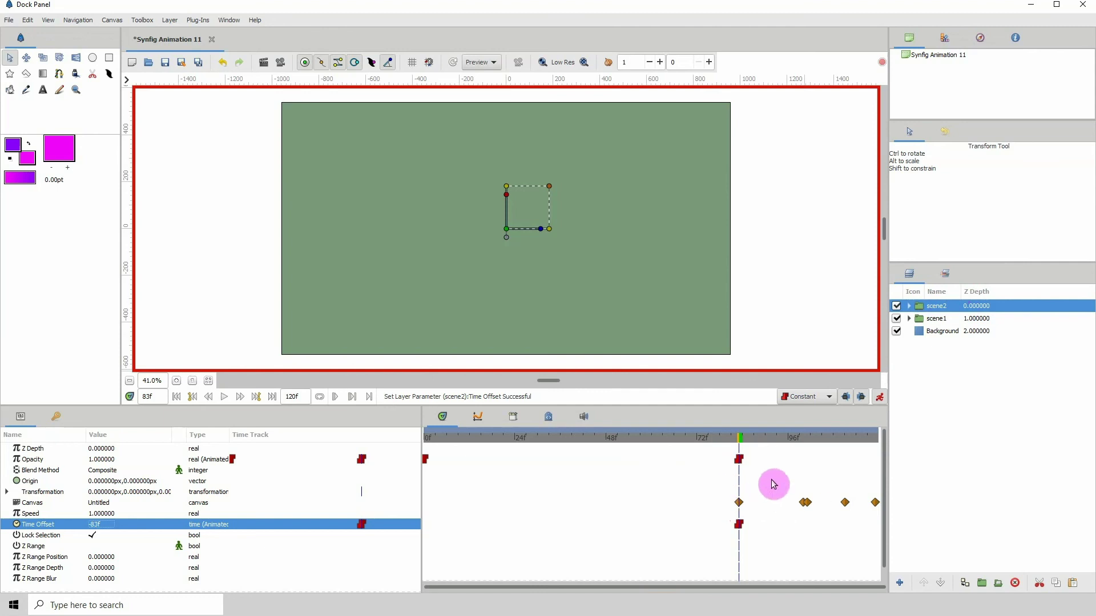
Scrub the time slider from frame 0 to confirm scene2 plays after the frame-83 cut
{"action": "left_click_drag", "start_coordinate": [734, 437], "coordinate": [350, 452]}
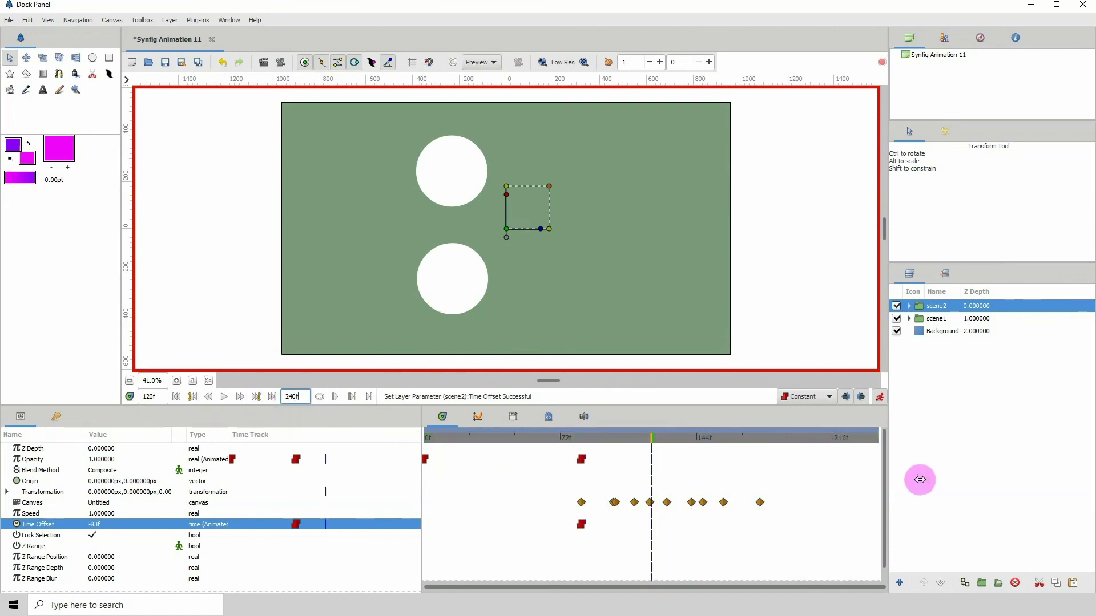
{"action": "left_click_drag", "start_coordinate": [557, 436], "coordinate": [328, 442]}
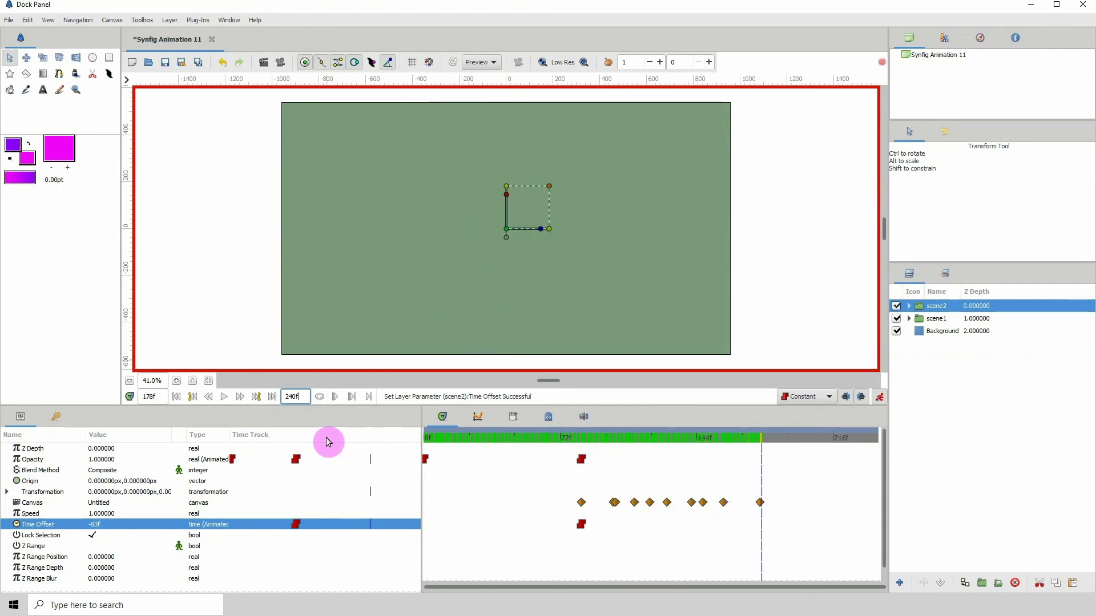
{"action": "left_click_drag", "start_coordinate": [732, 439], "coordinate": [676, 442]}
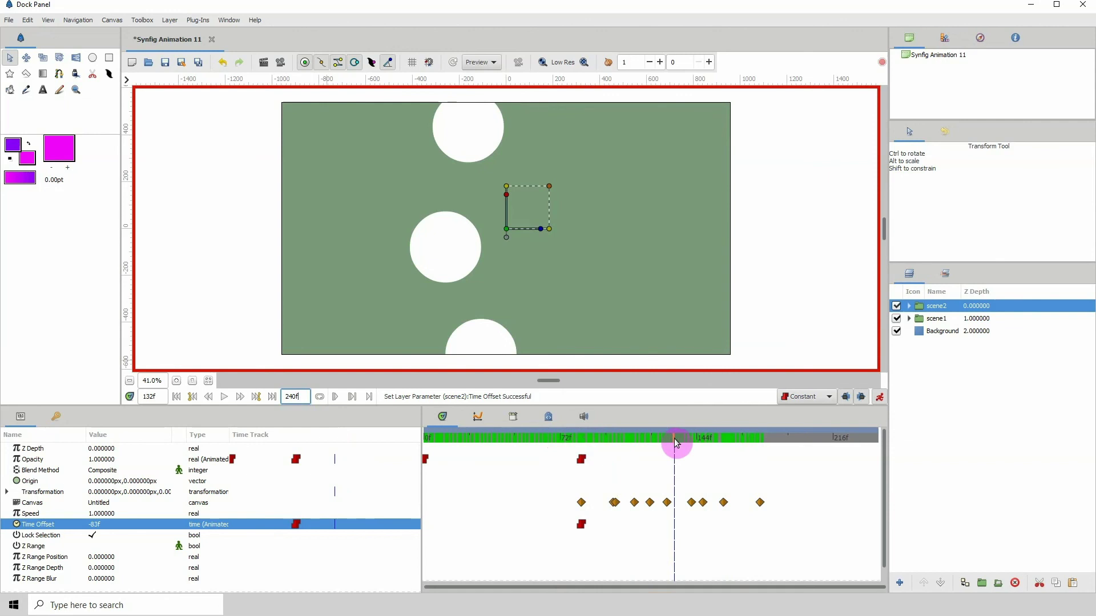